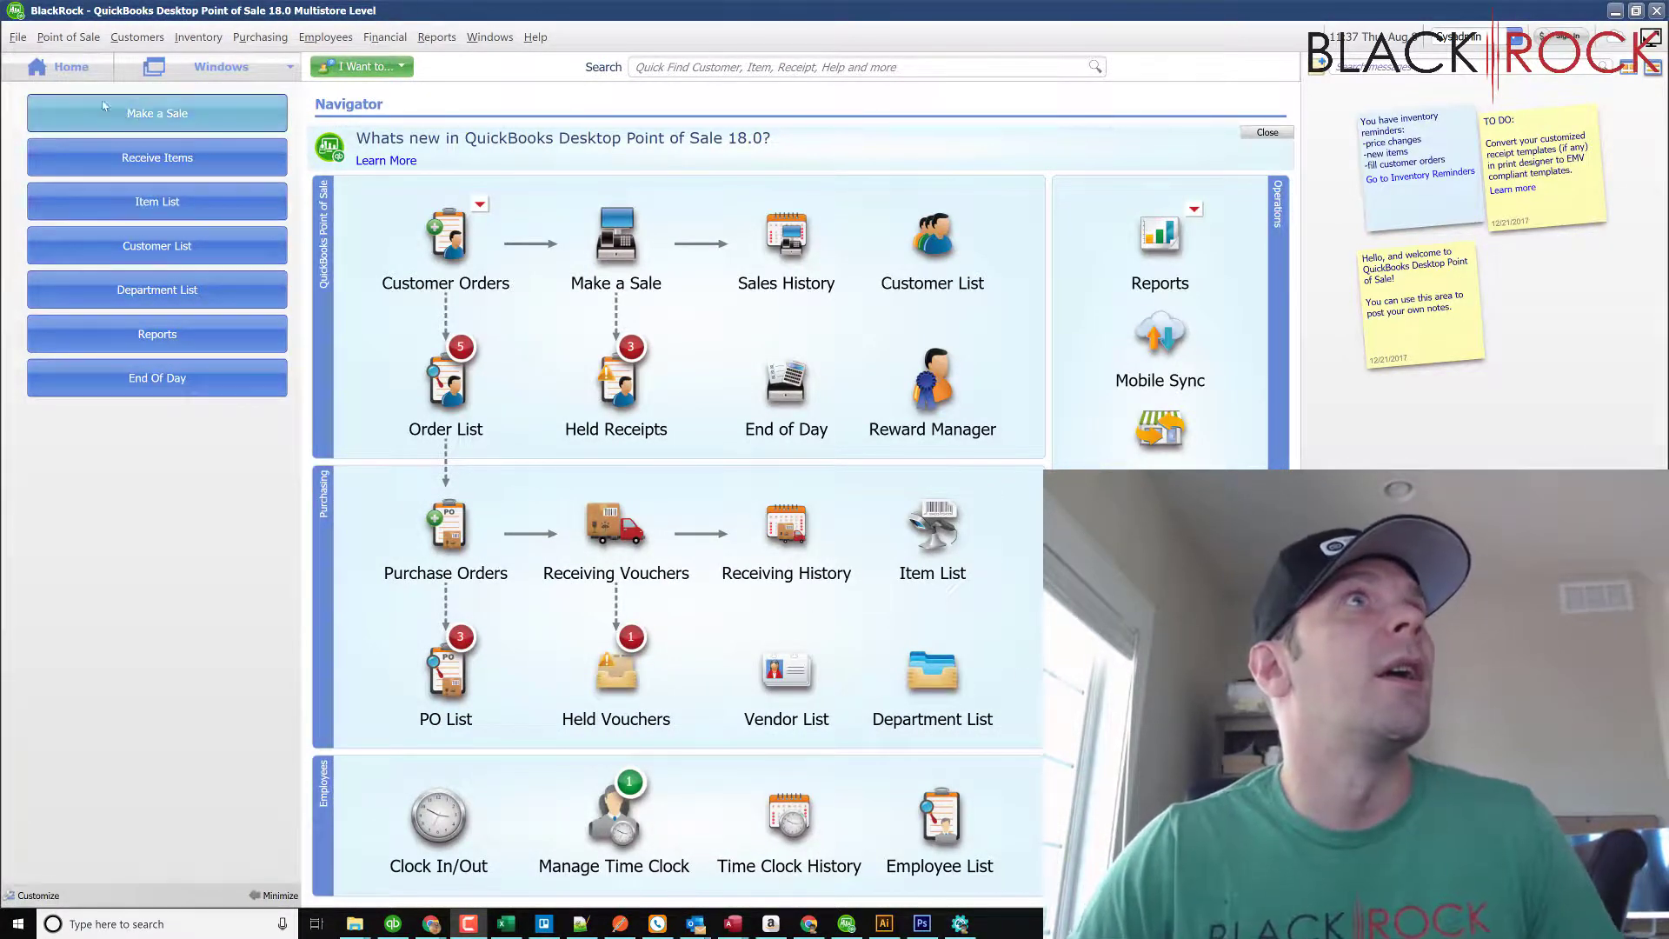
In Print Designer, choose Inventory Tags and open the Intuit Hang Tag template for modification.
click(15, 36)
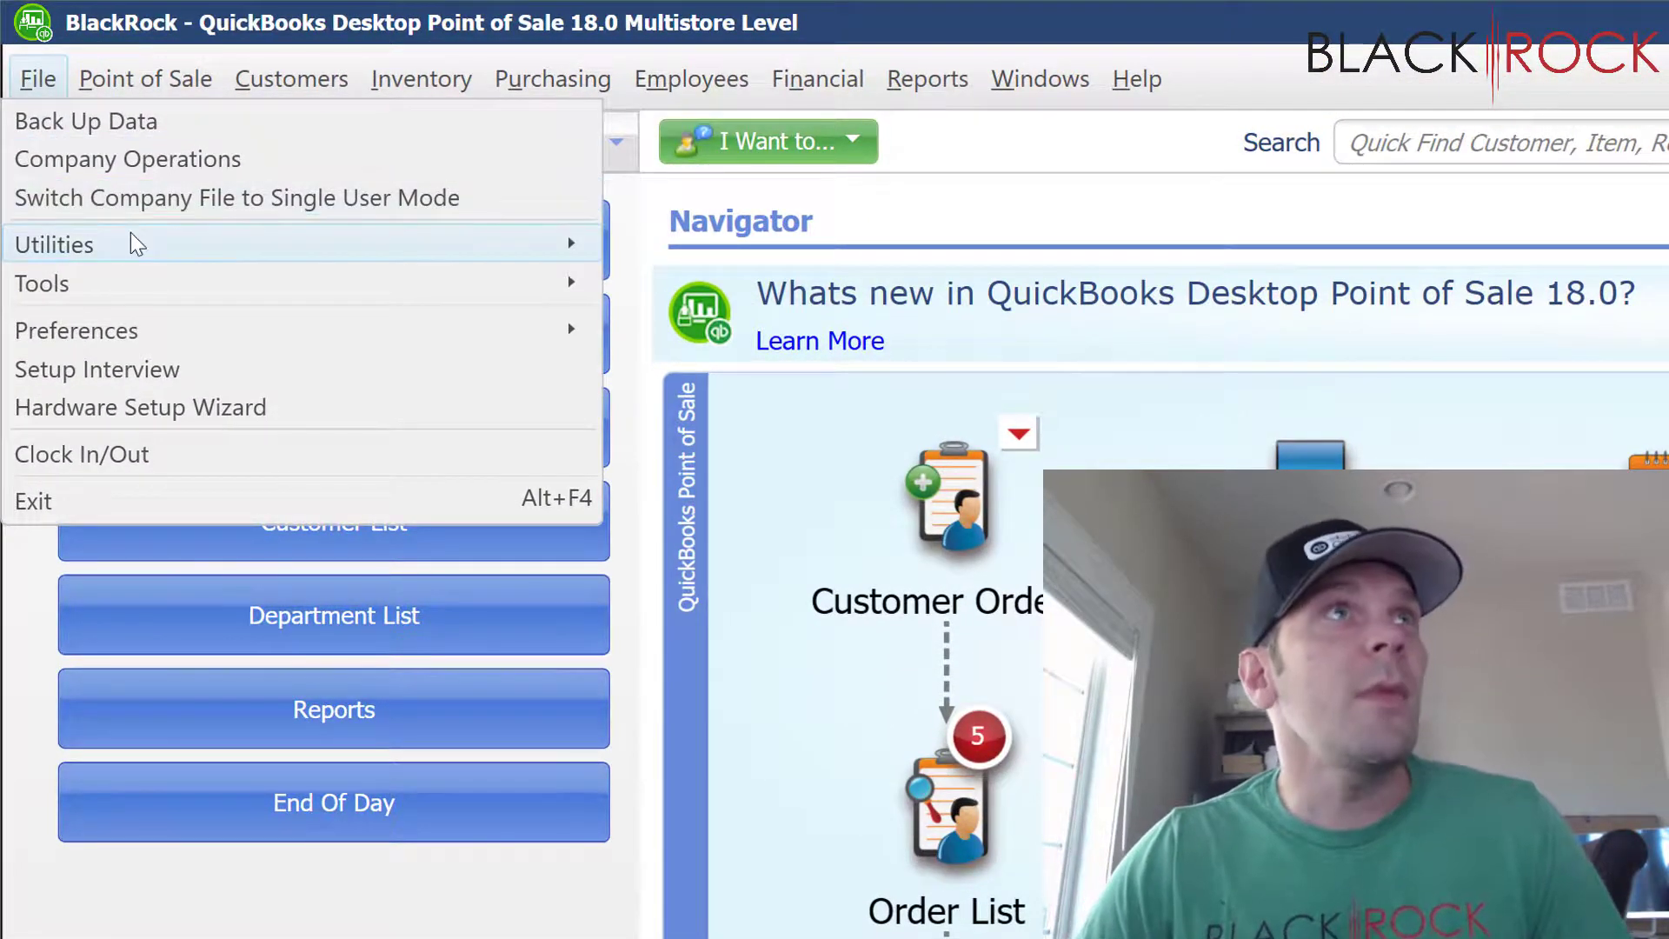
mouse_move(156, 284)
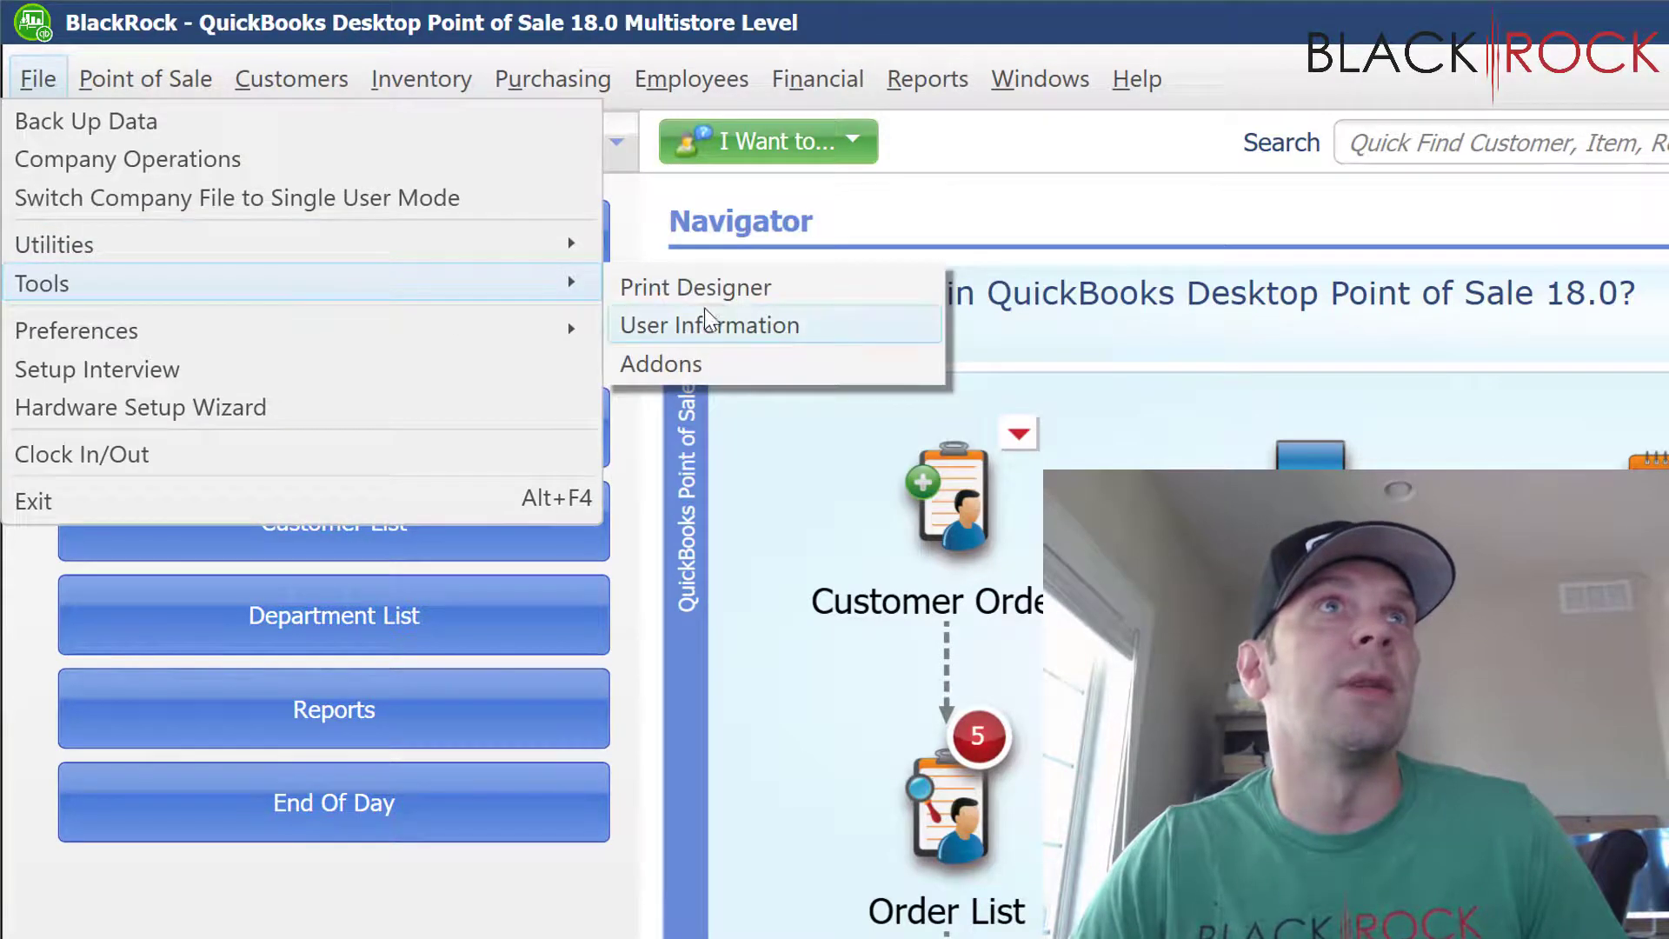
click(724, 297)
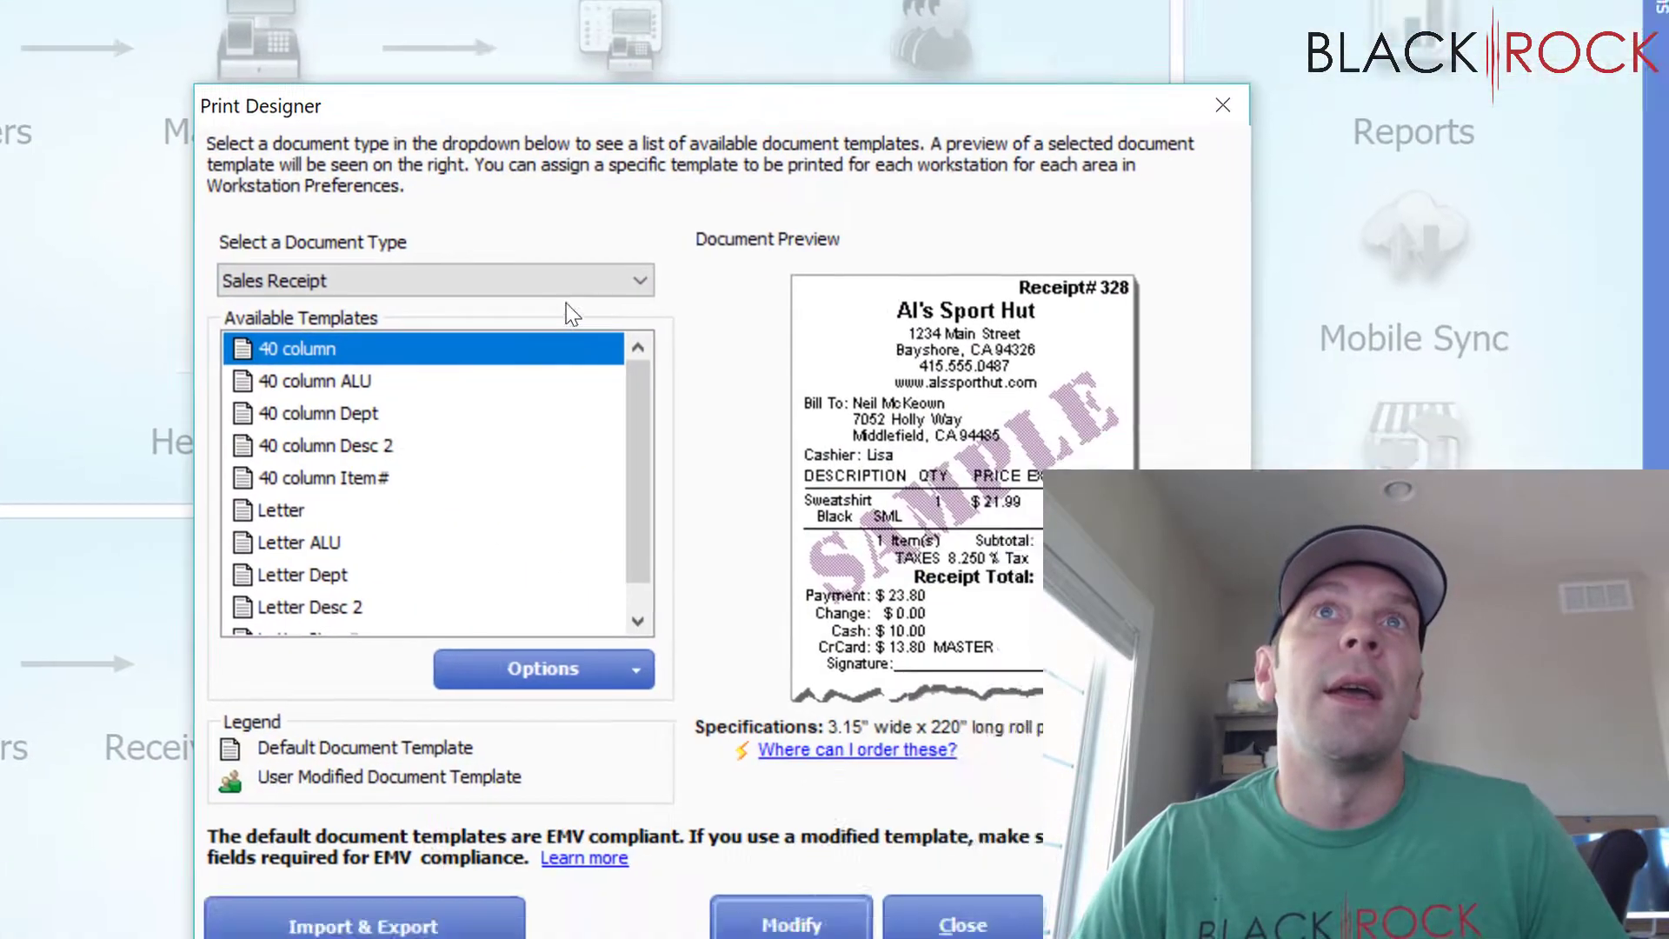
click(401, 202)
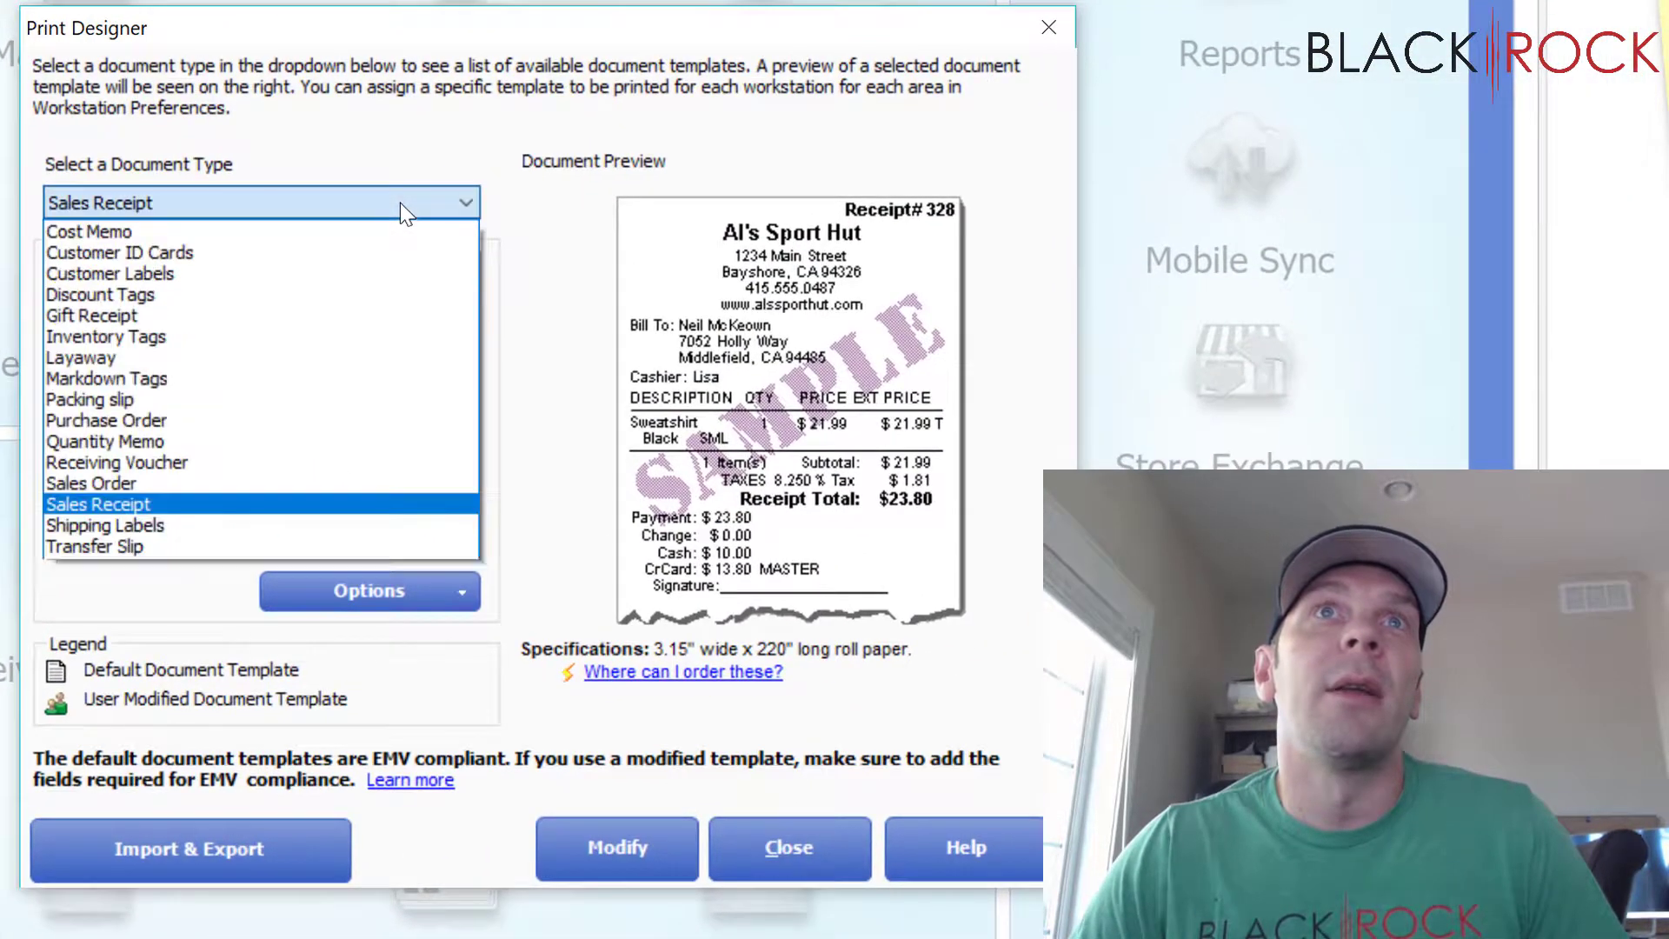
click(378, 342)
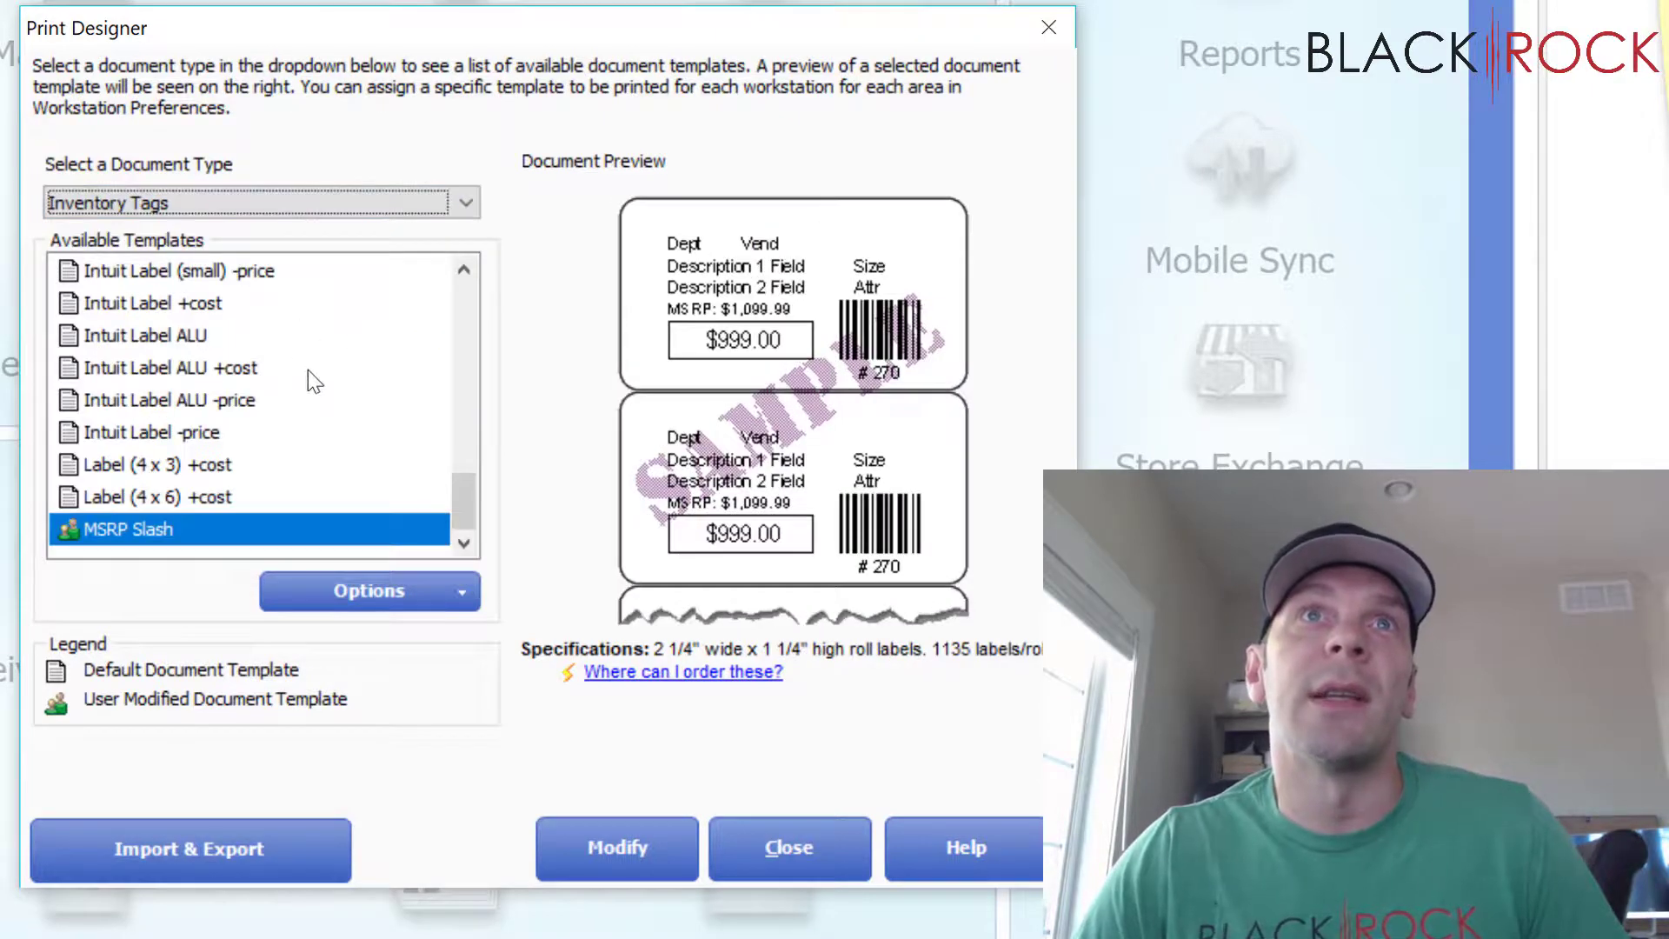
drag(470, 500, 460, 378)
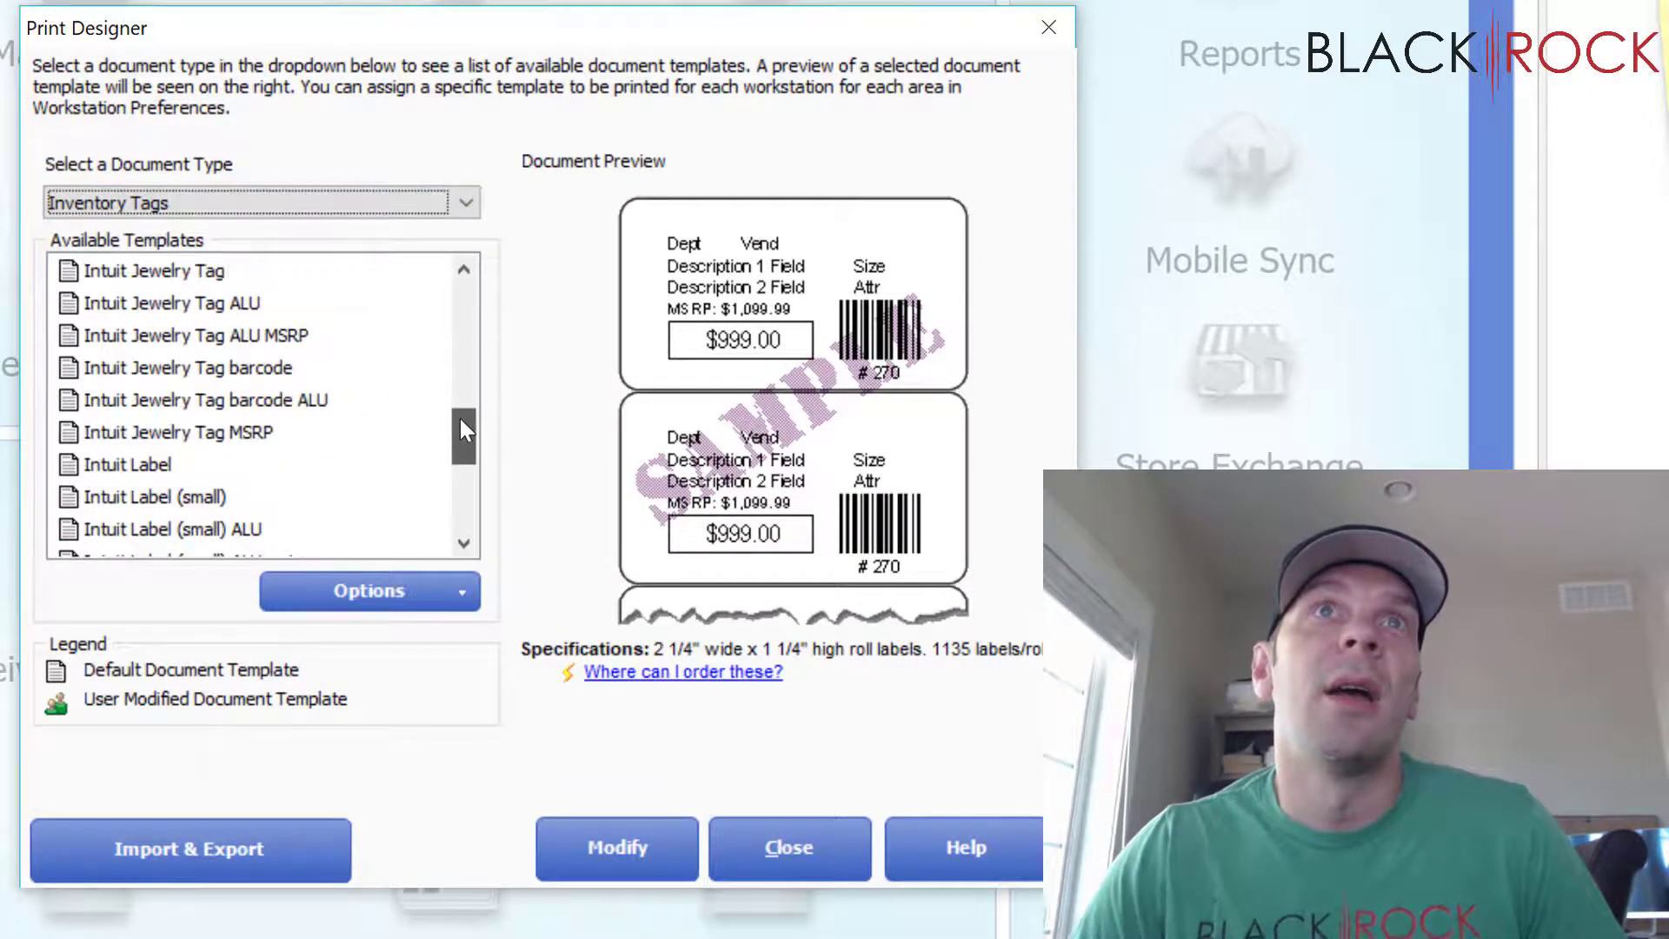
click(208, 368)
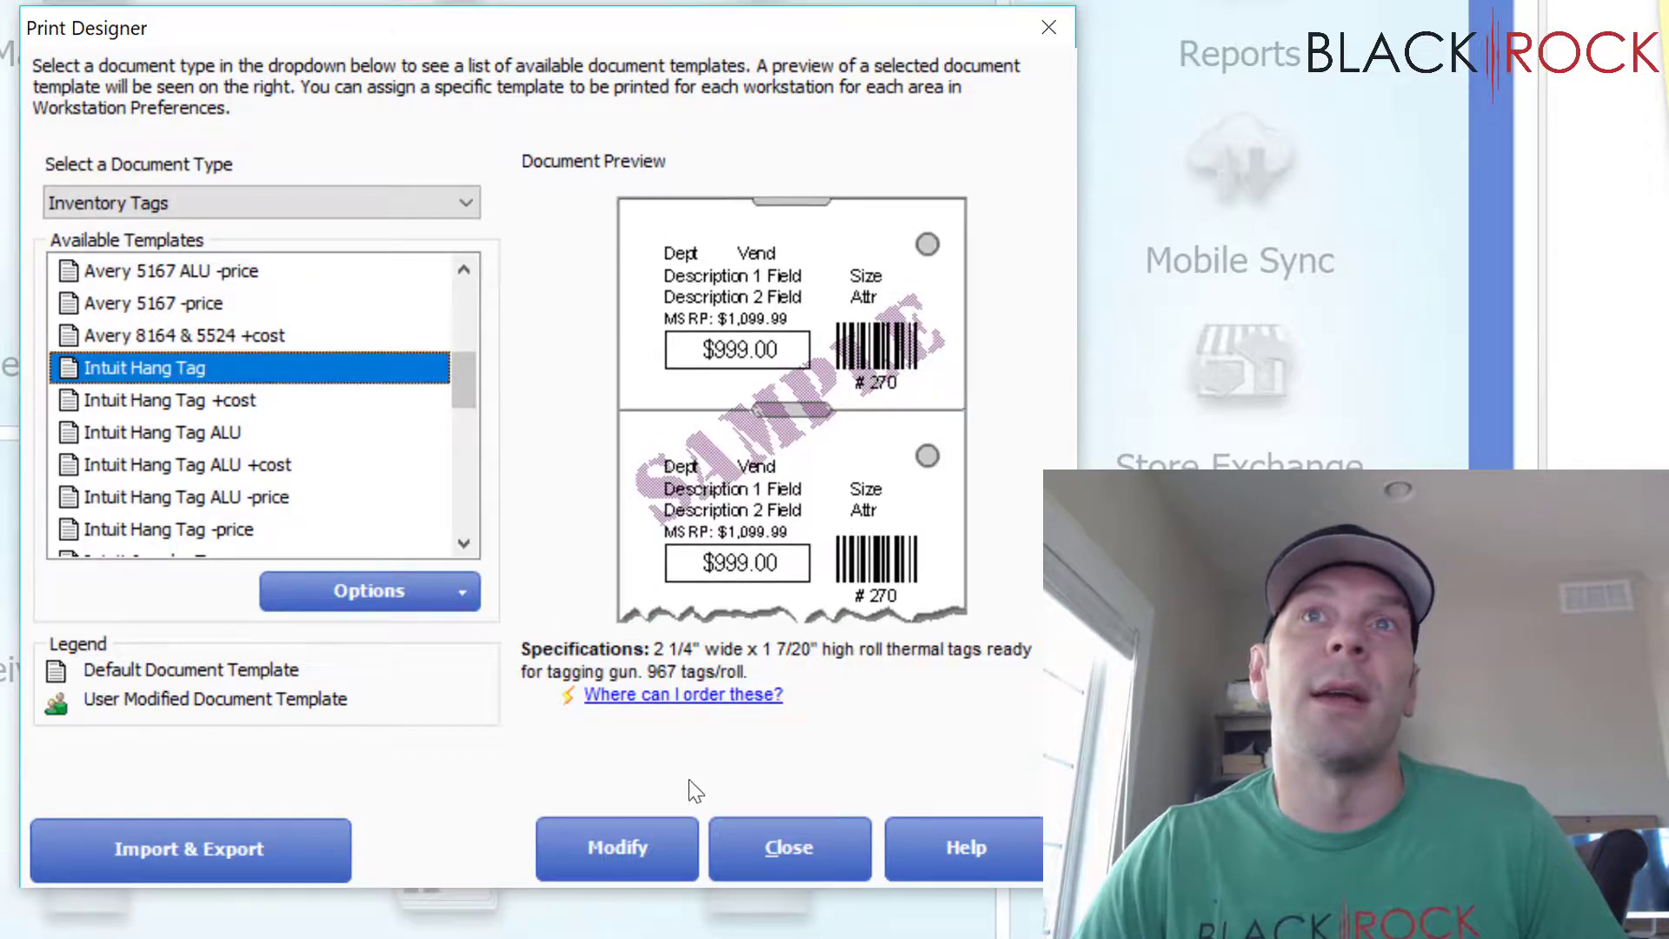
click(652, 846)
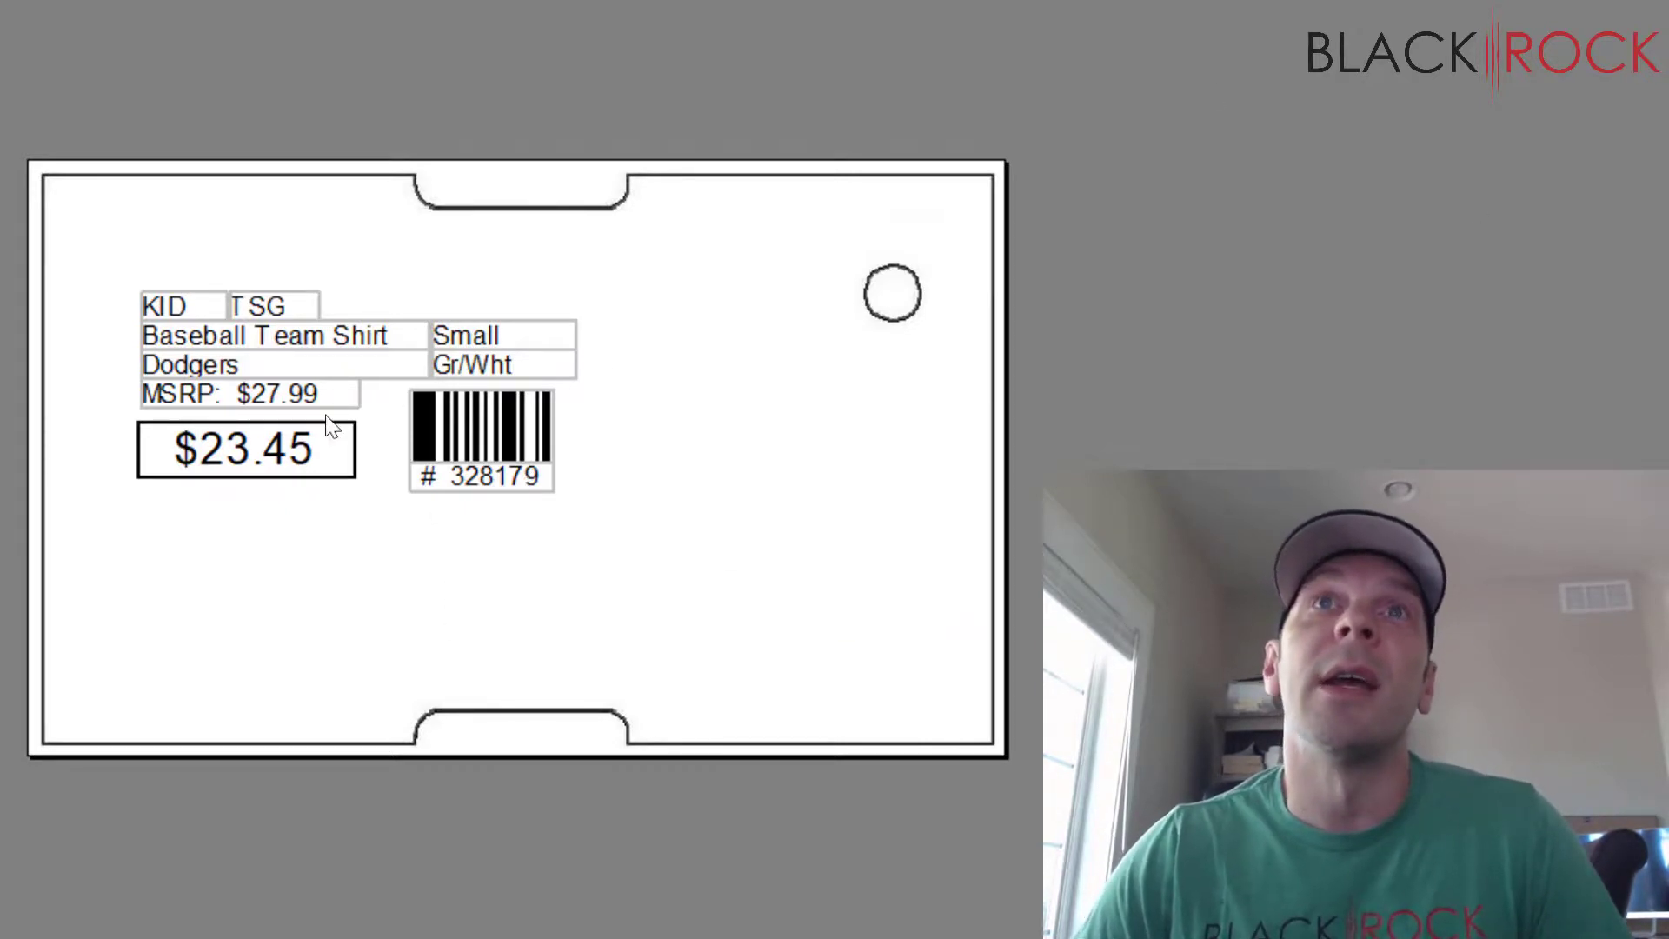
click(434, 412)
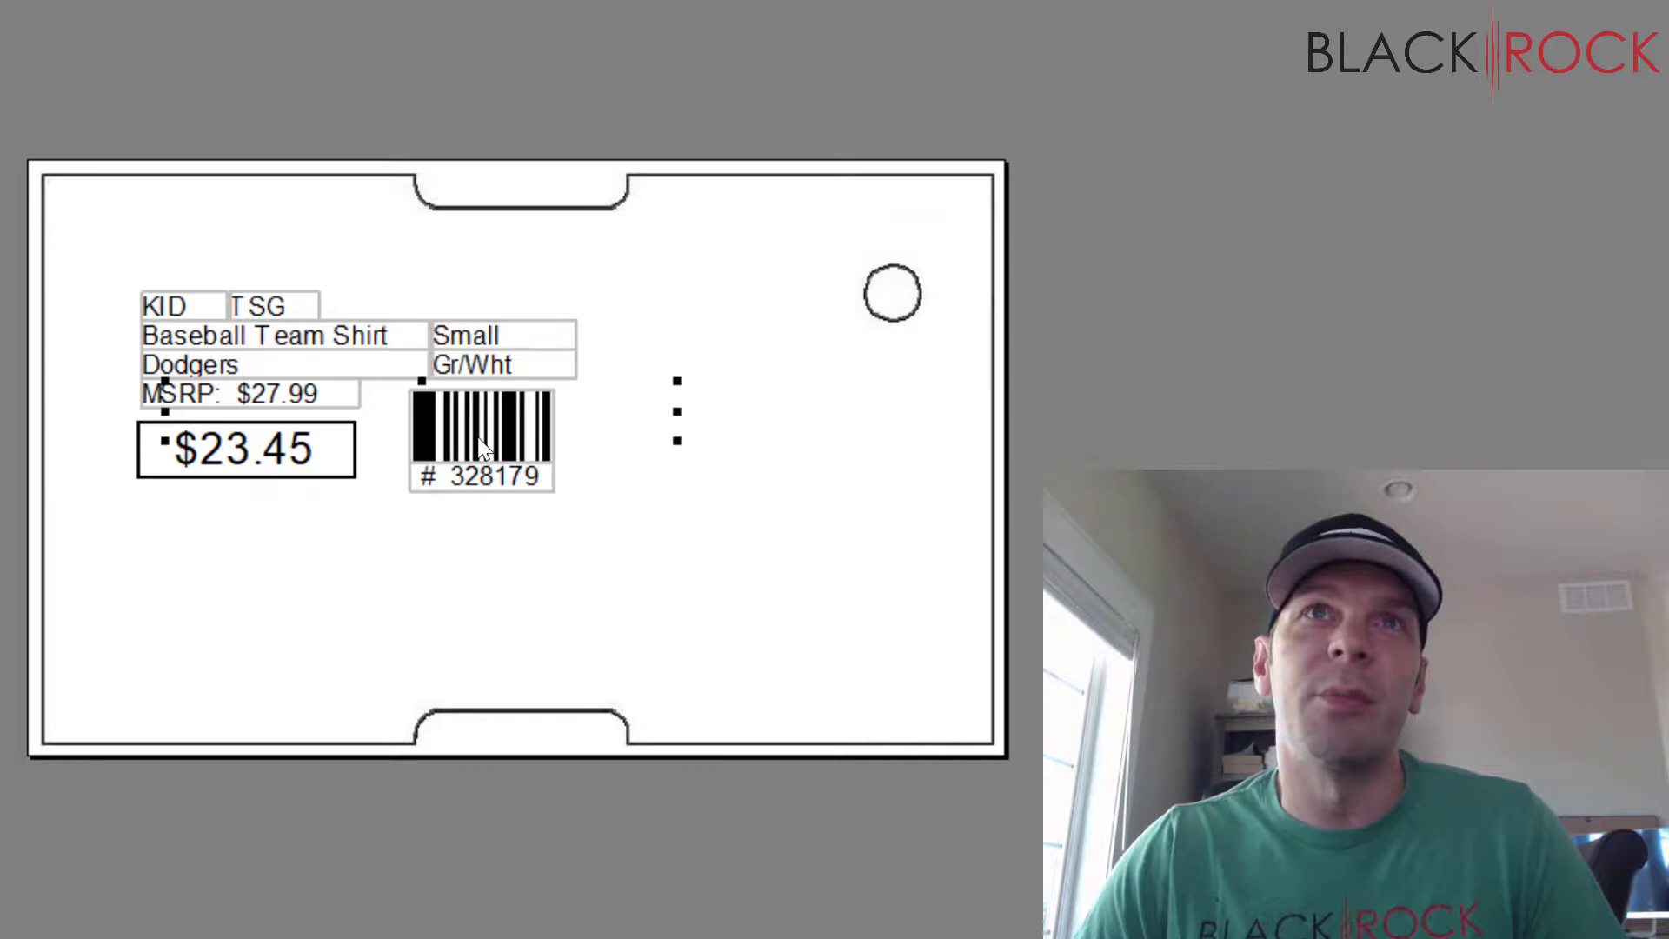
click(255, 477)
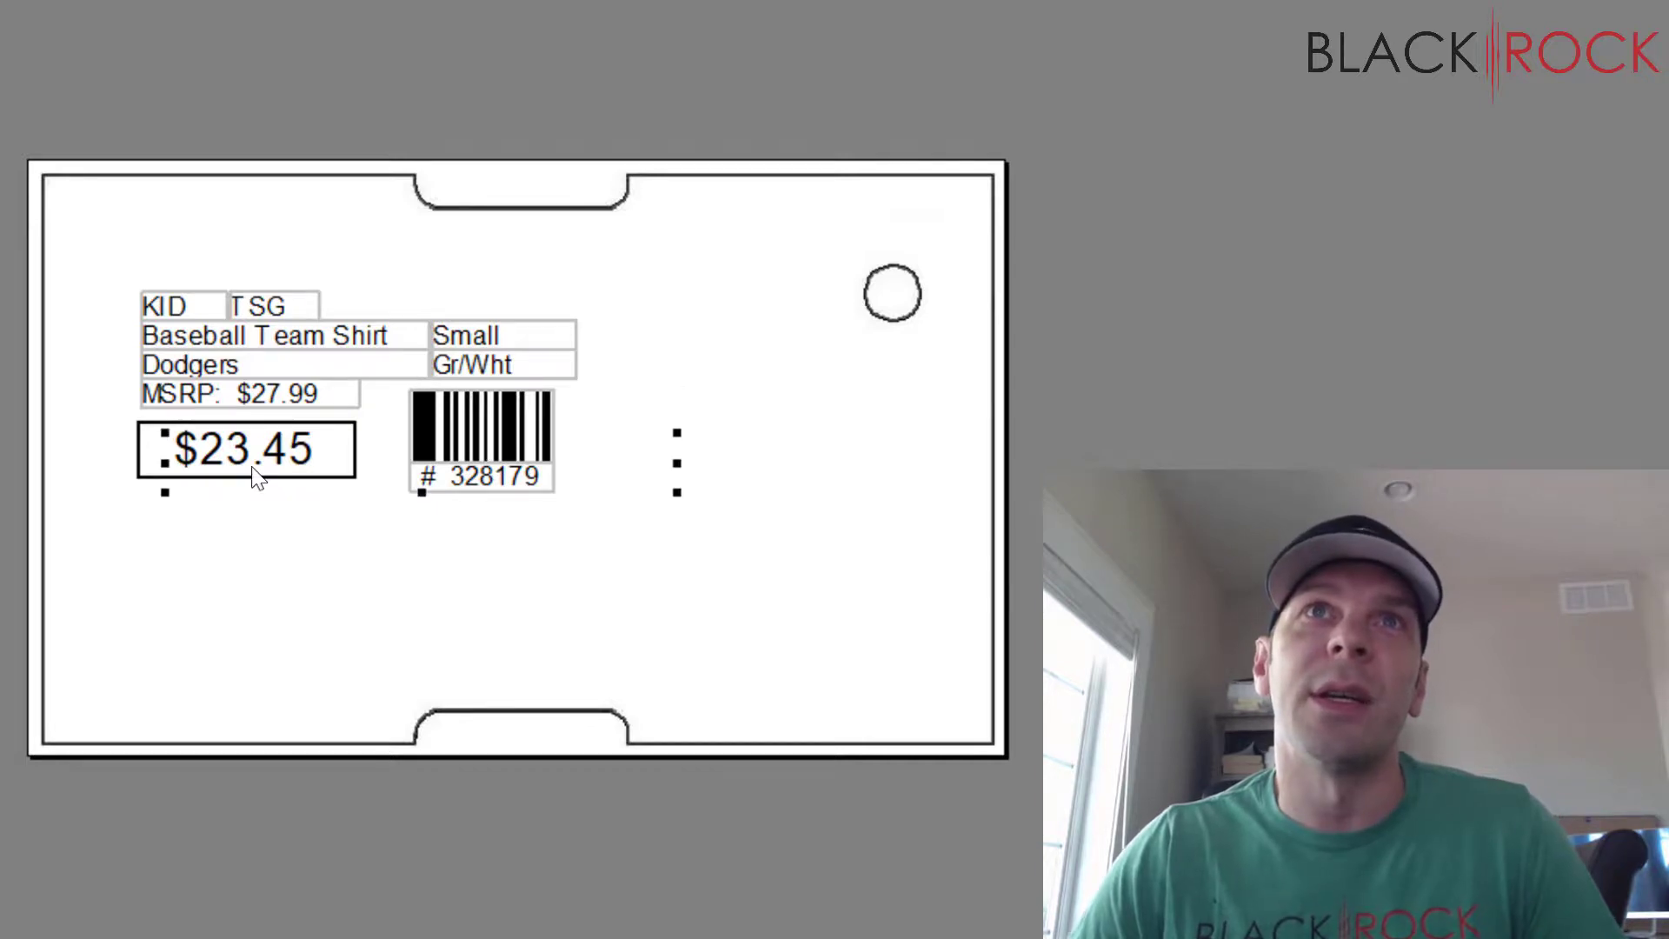
click(219, 340)
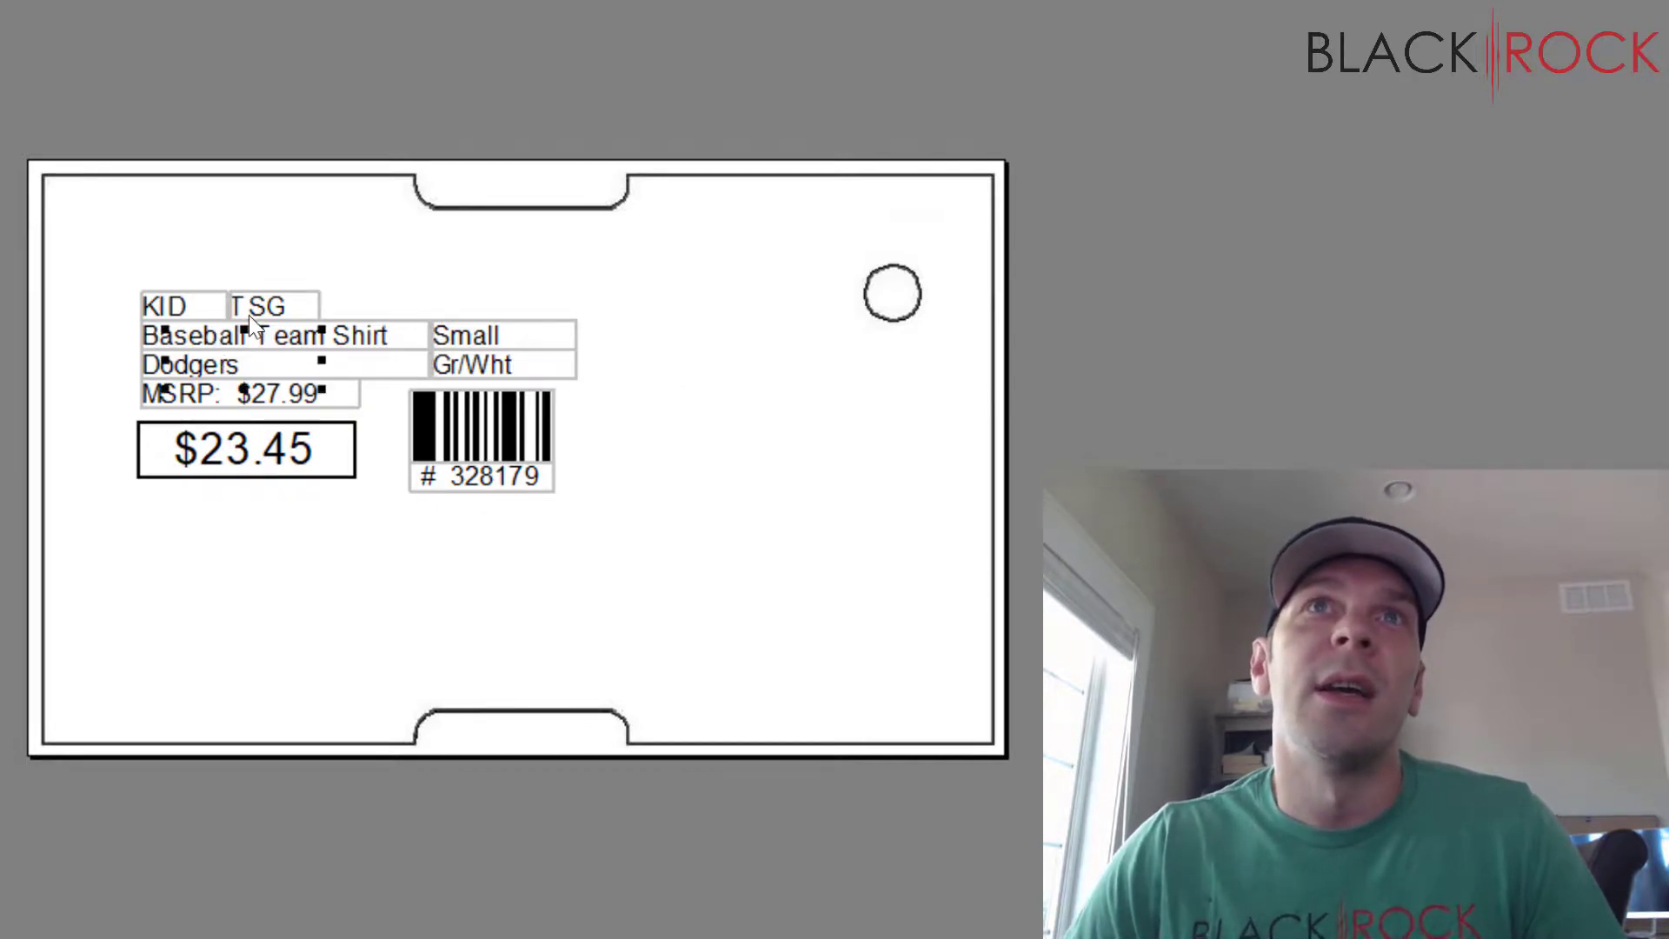
shift+click(462, 336)
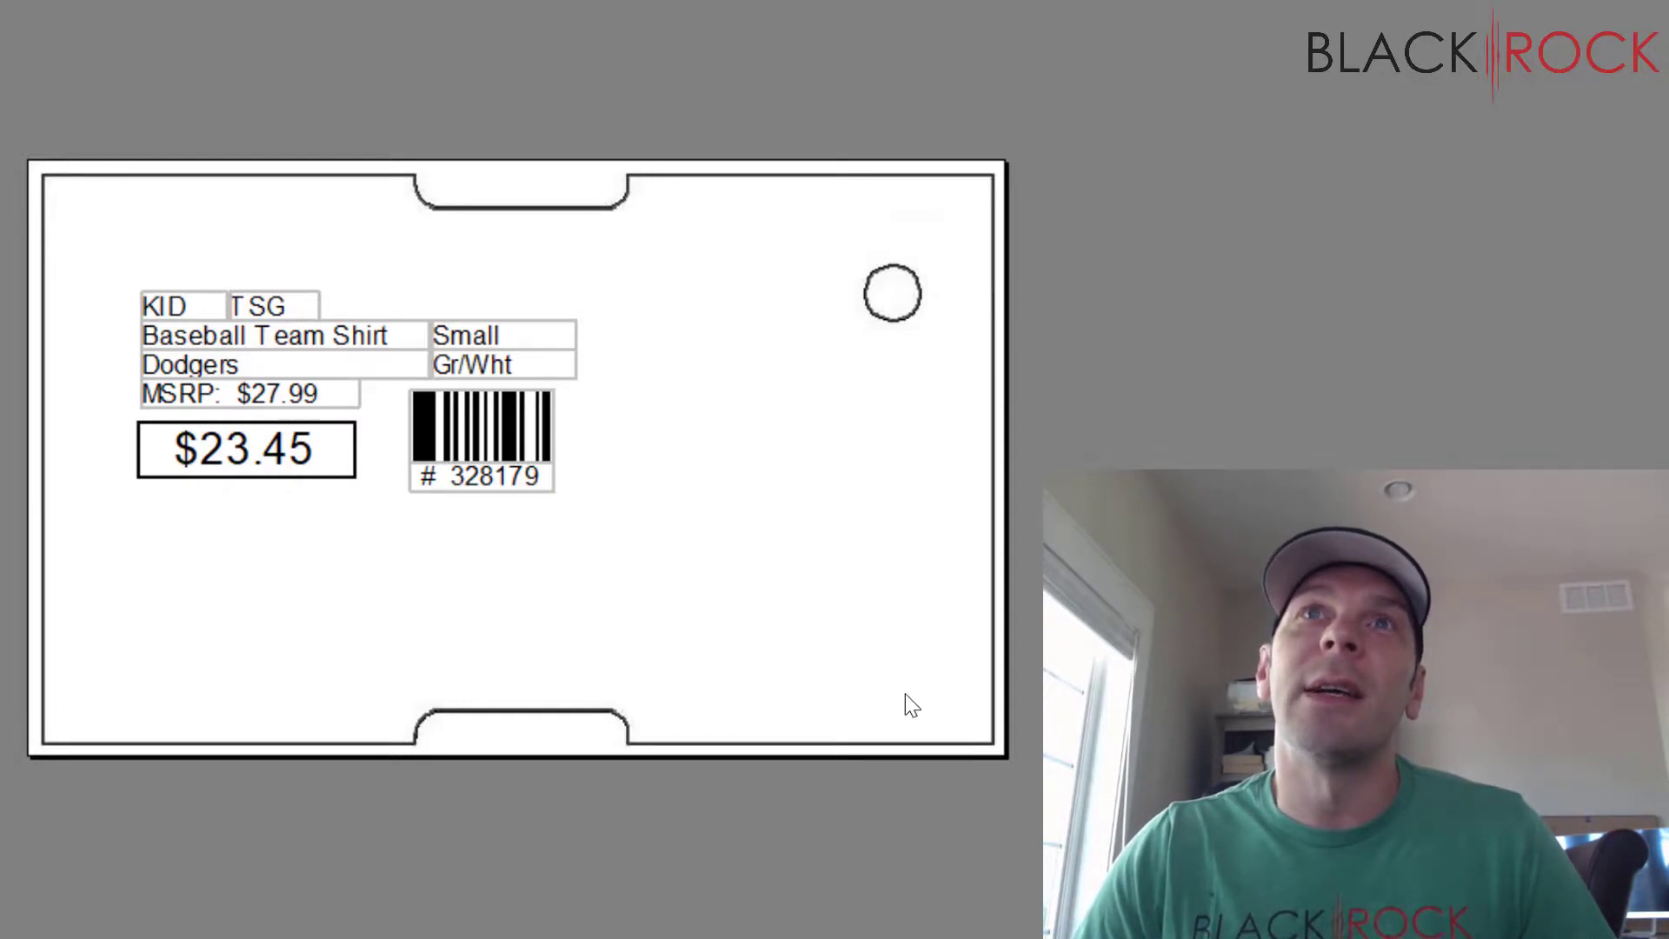
Test selecting the hidden lower-right fields, the short bottom fields and the price/barcode group.
click(867, 674)
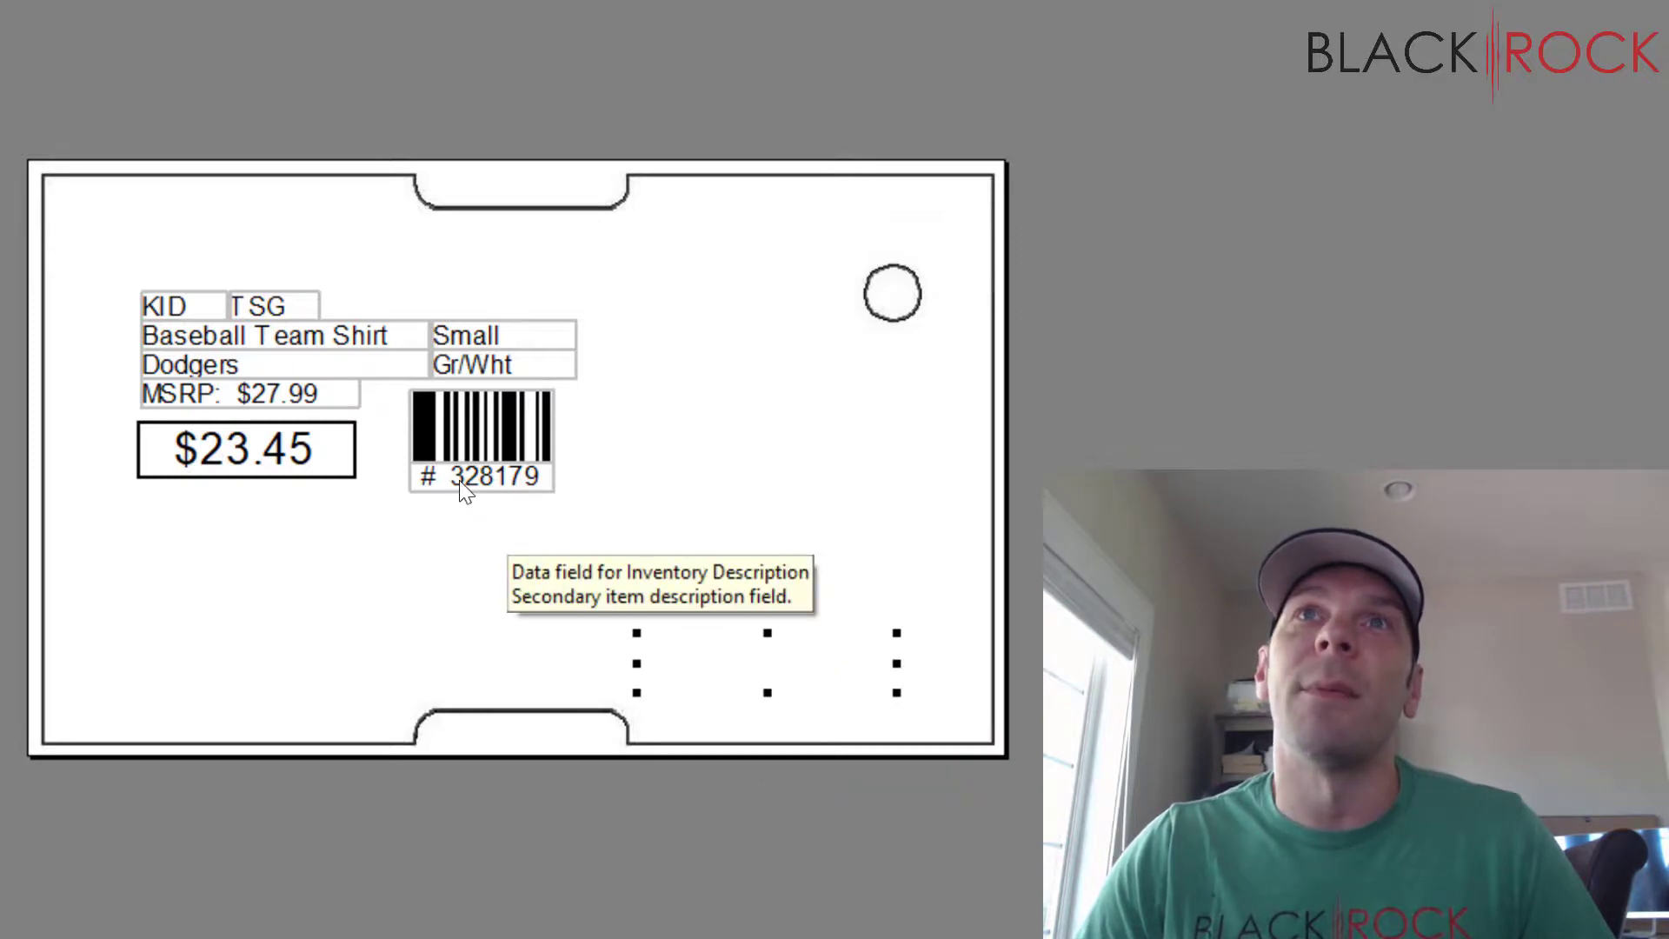
click(763, 527)
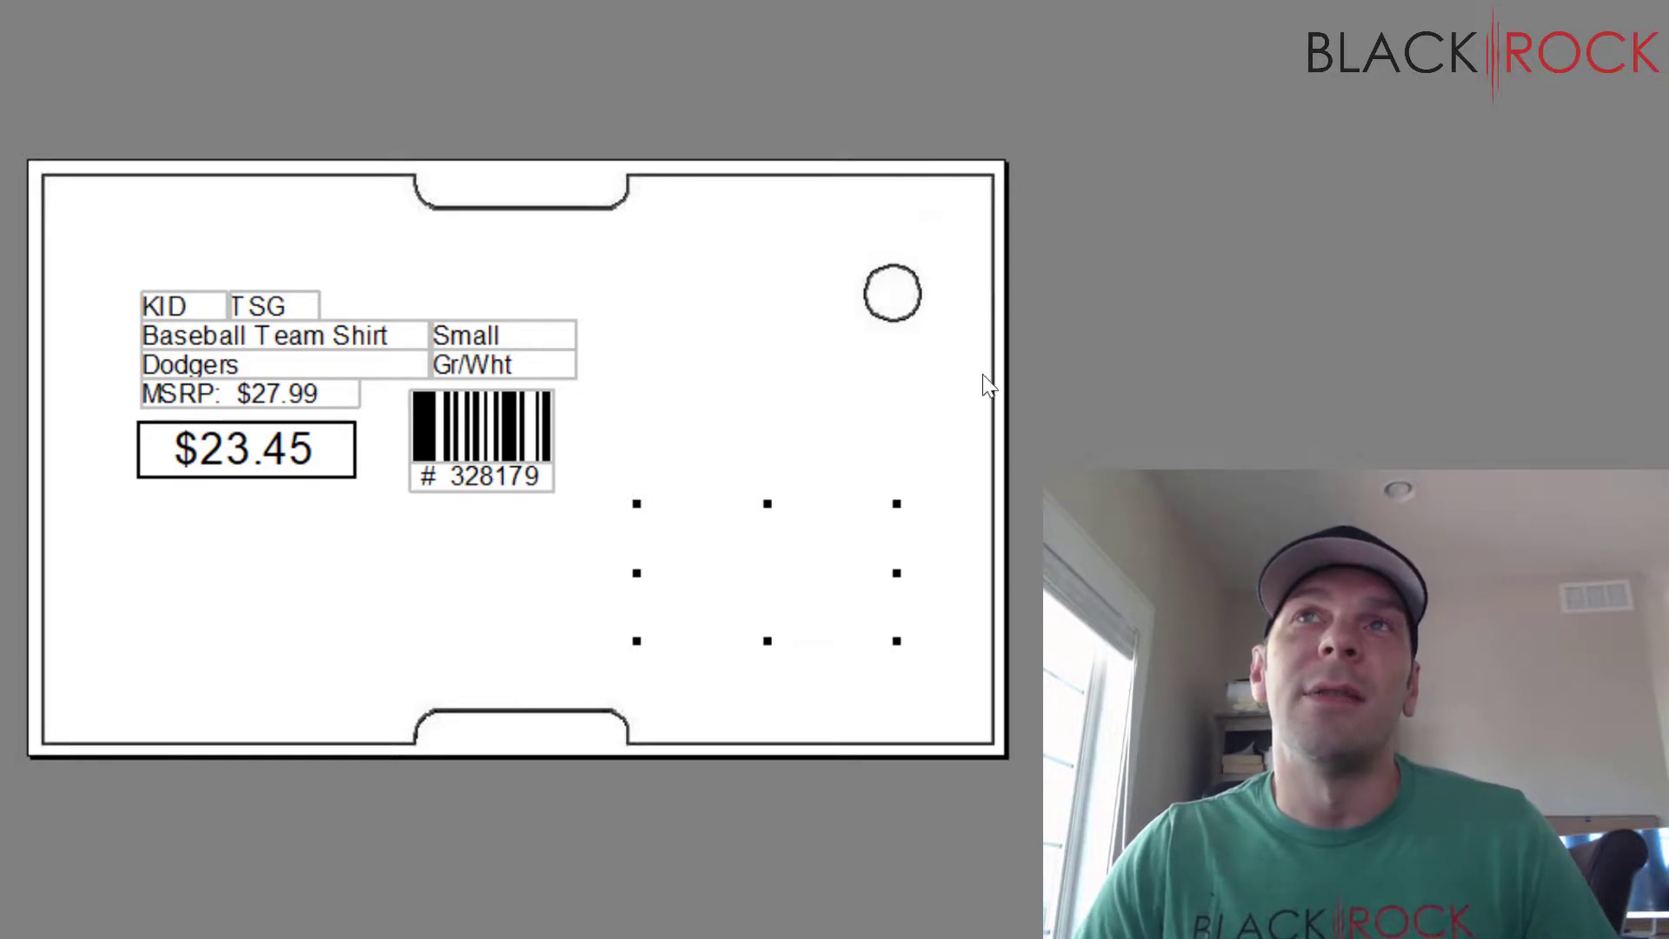
click(730, 710)
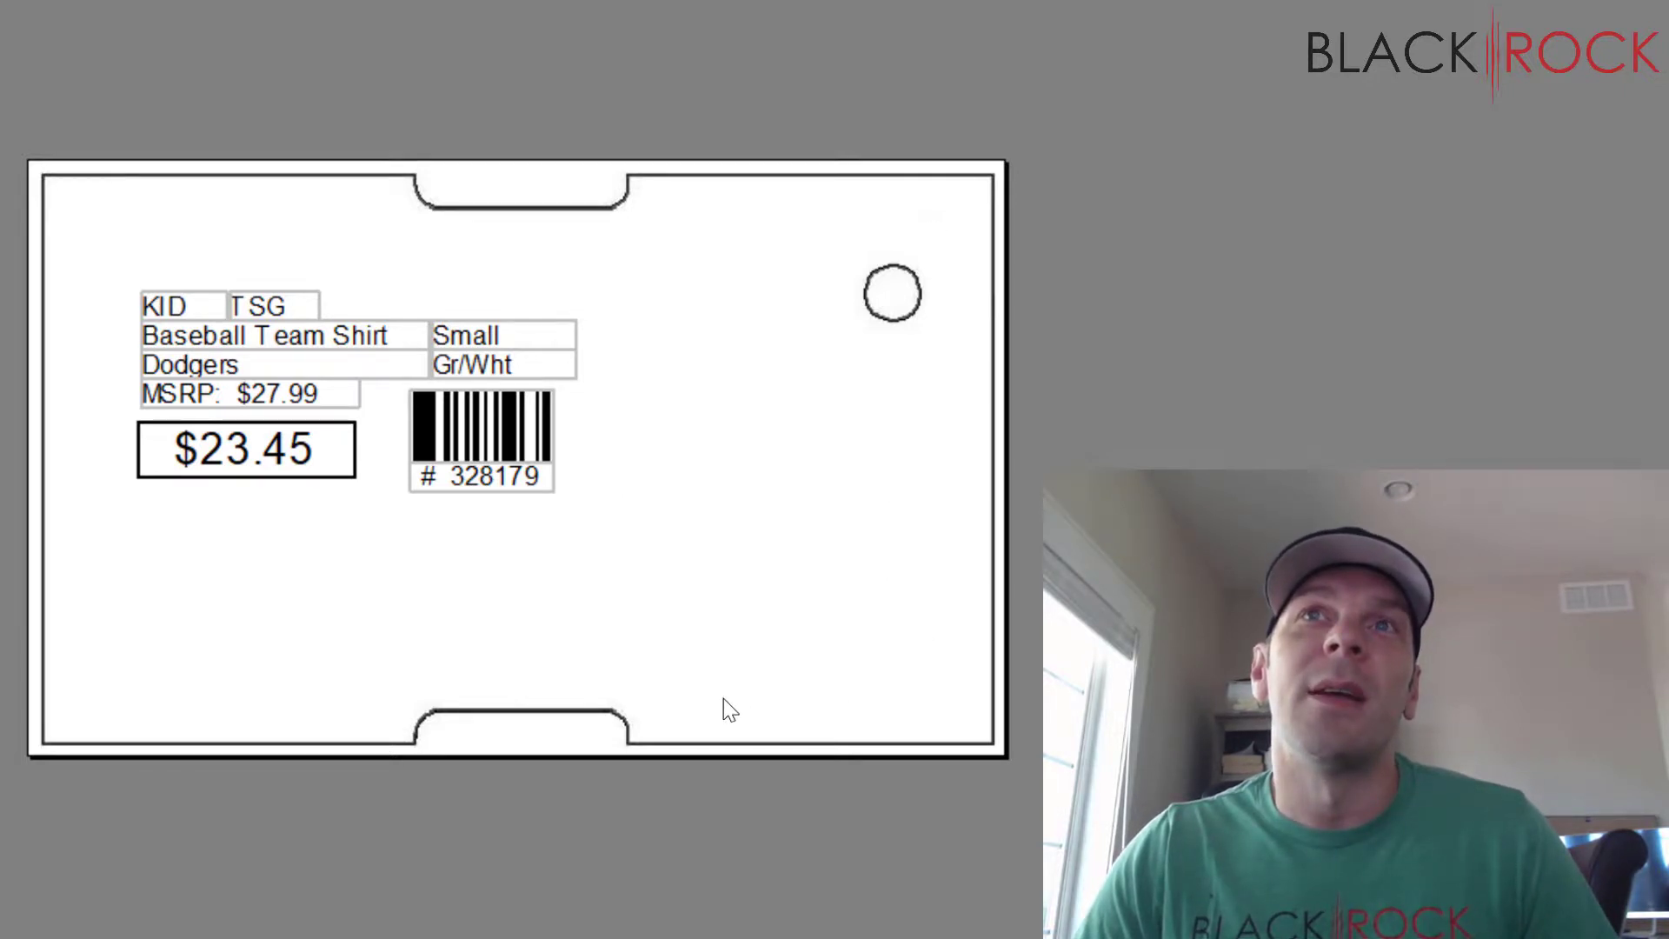
click(726, 683)
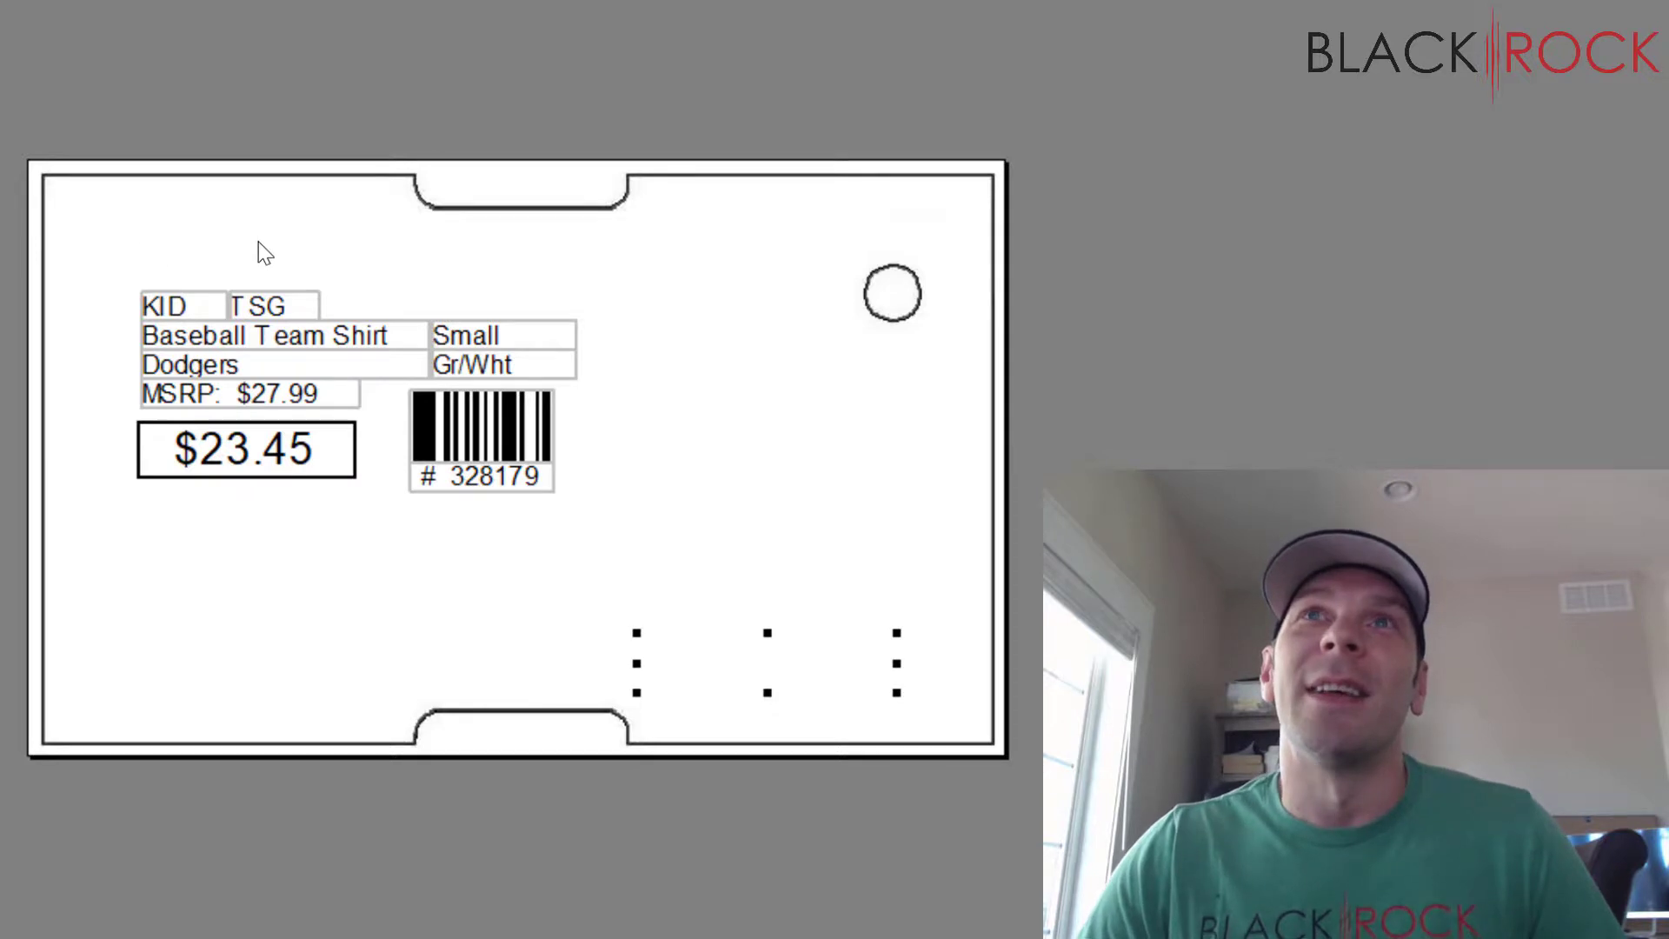
click(457, 441)
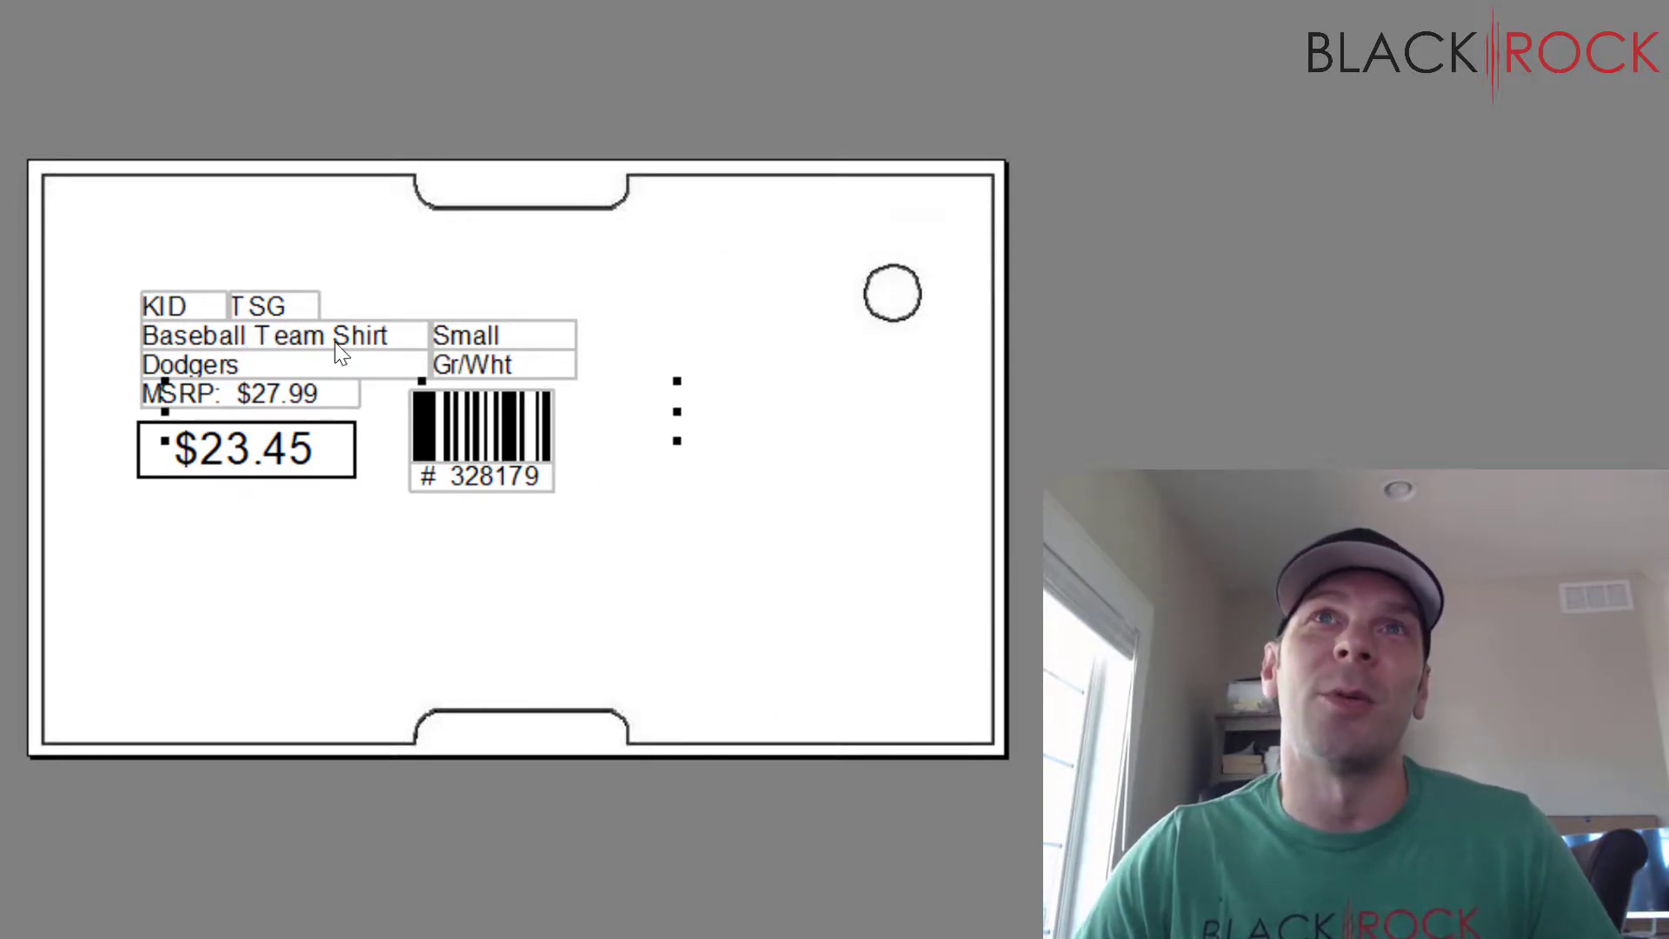
click(841, 668)
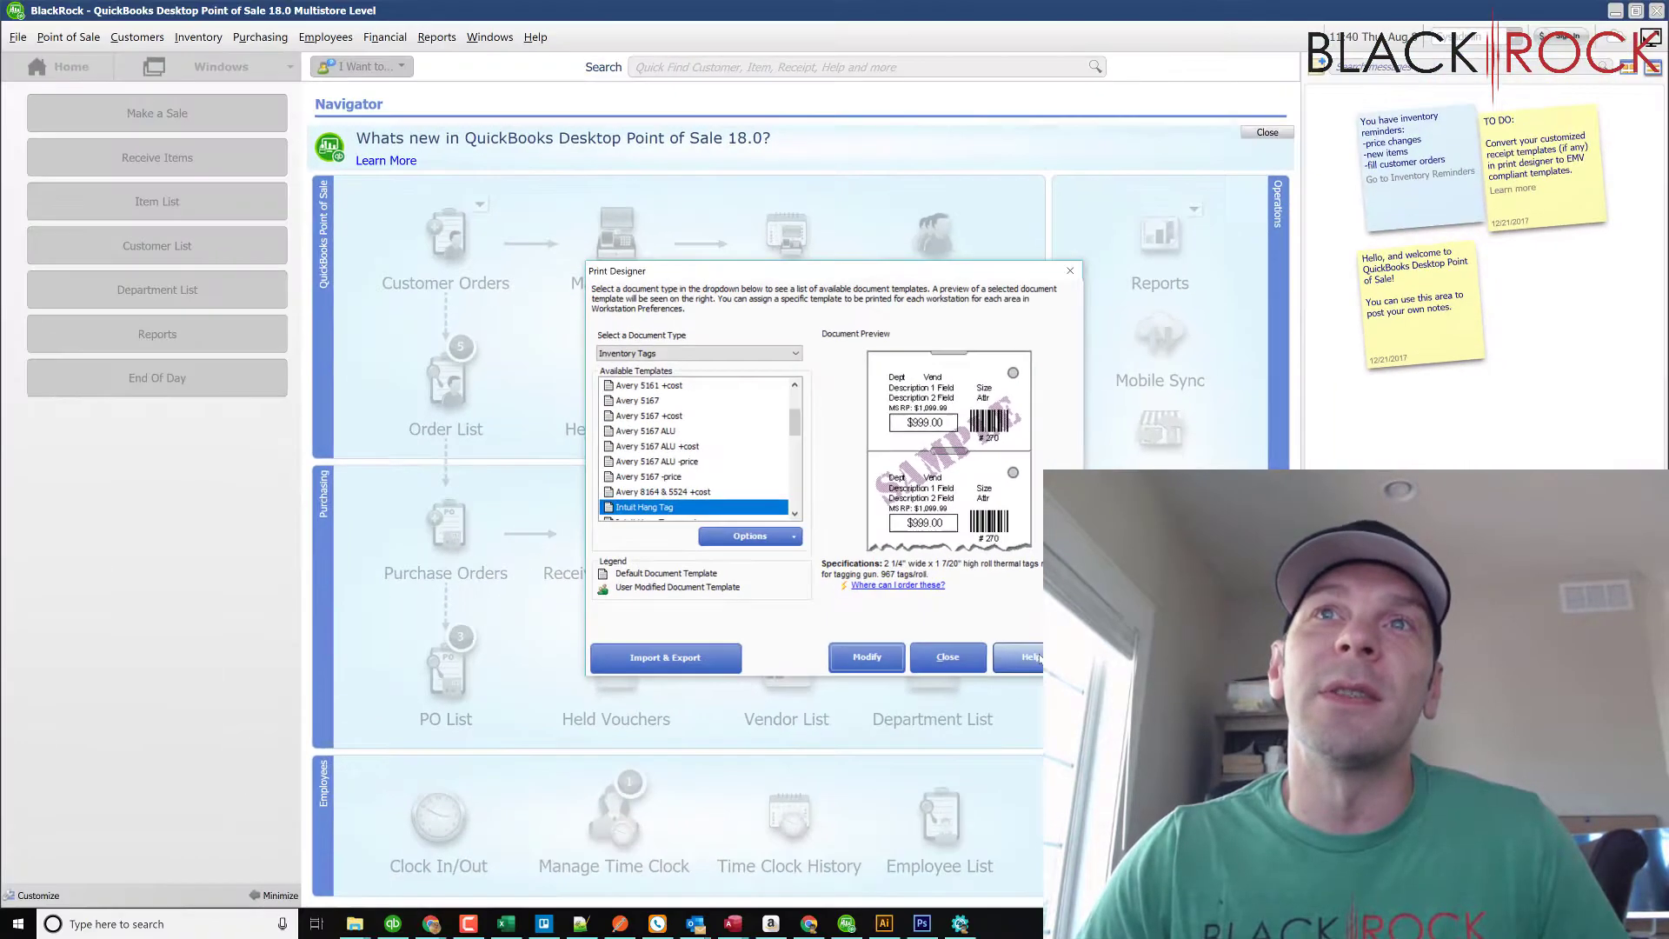
Close Print Designer, then open Display settings from the desktop's right-click menu.
click(948, 658)
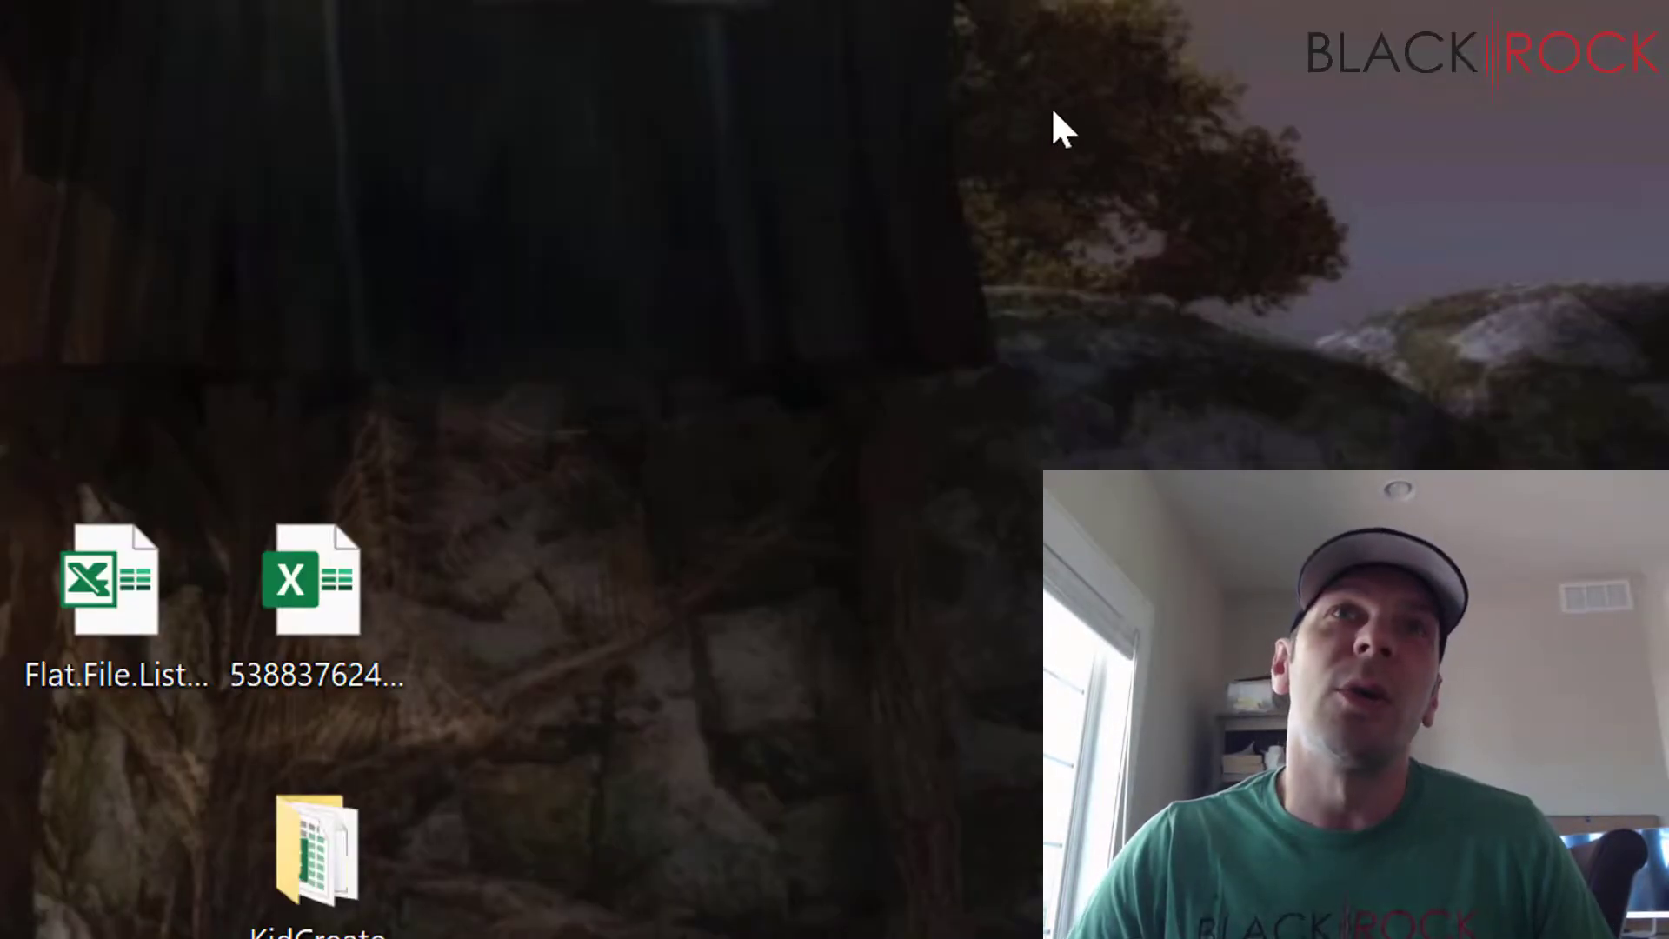
right_click(820, 15)
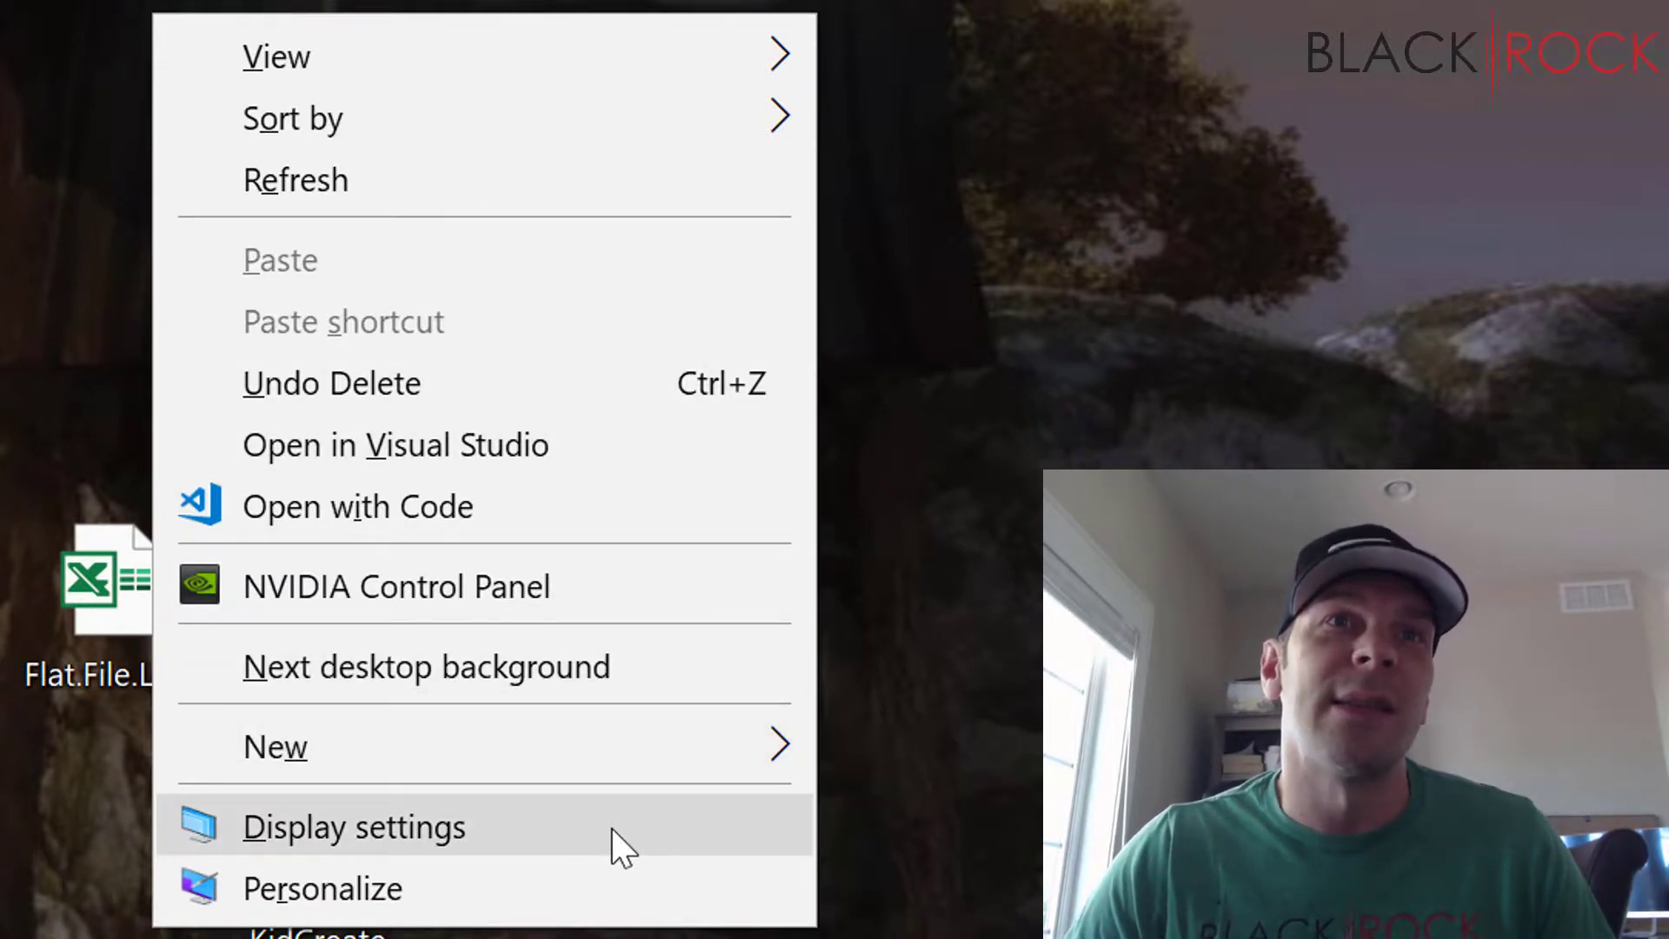
click(609, 827)
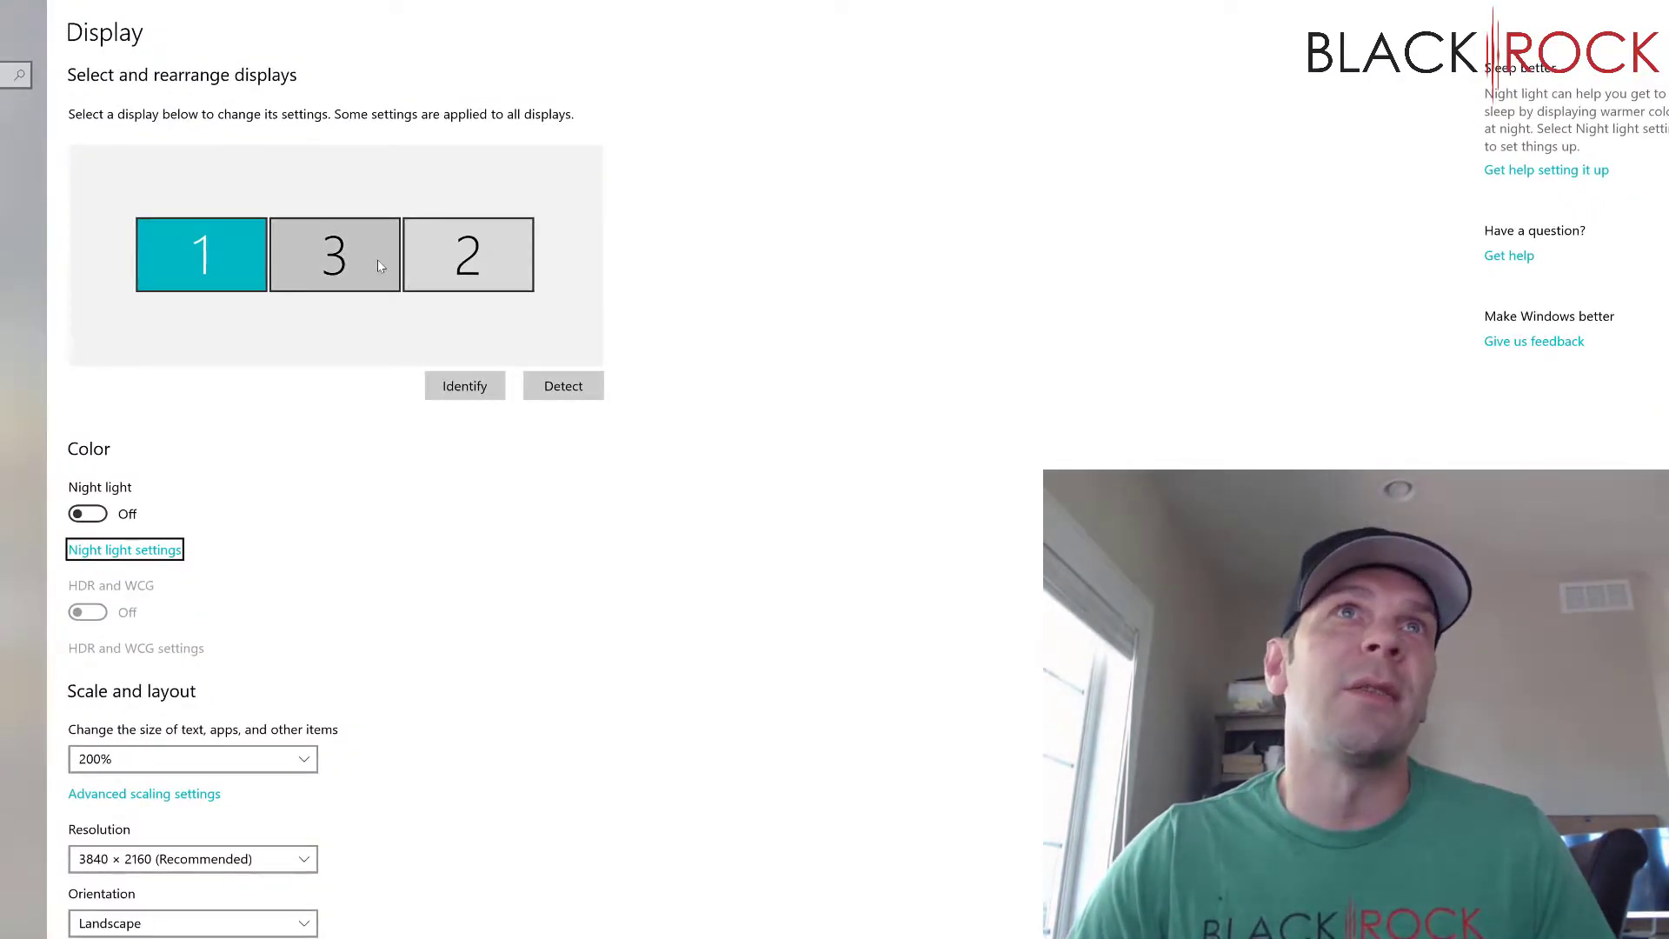
Set display 3 to 1920 × 1080, keep the change, and return to QuickBooks POS.
click(379, 260)
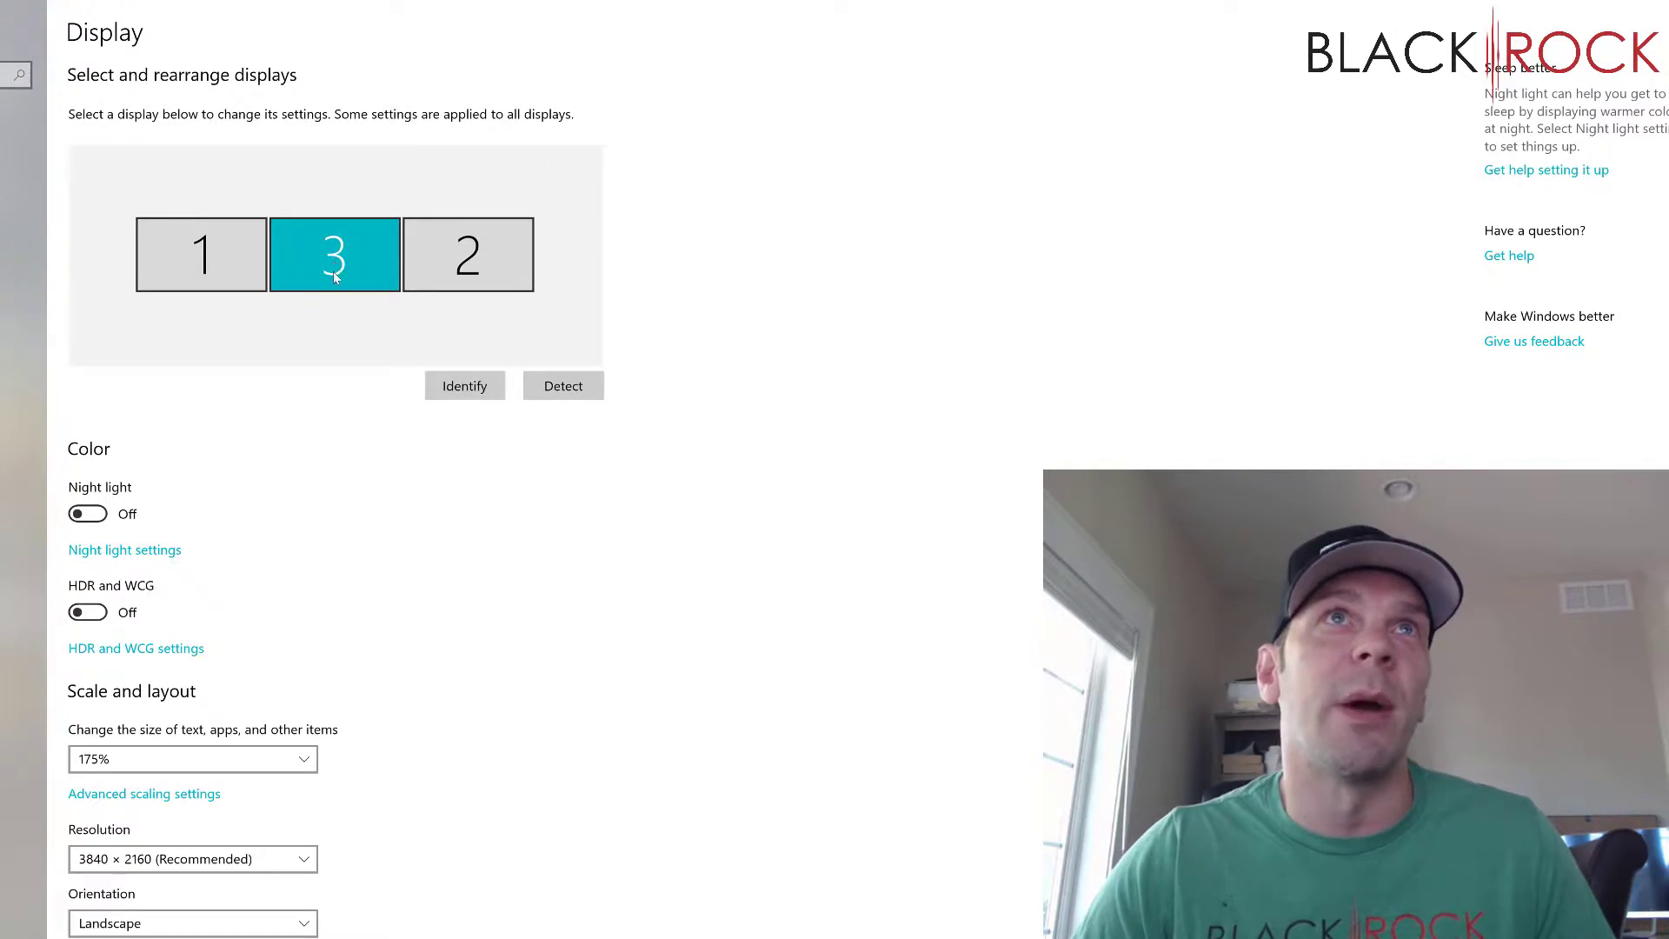
scroll(366, 717, down, 2)
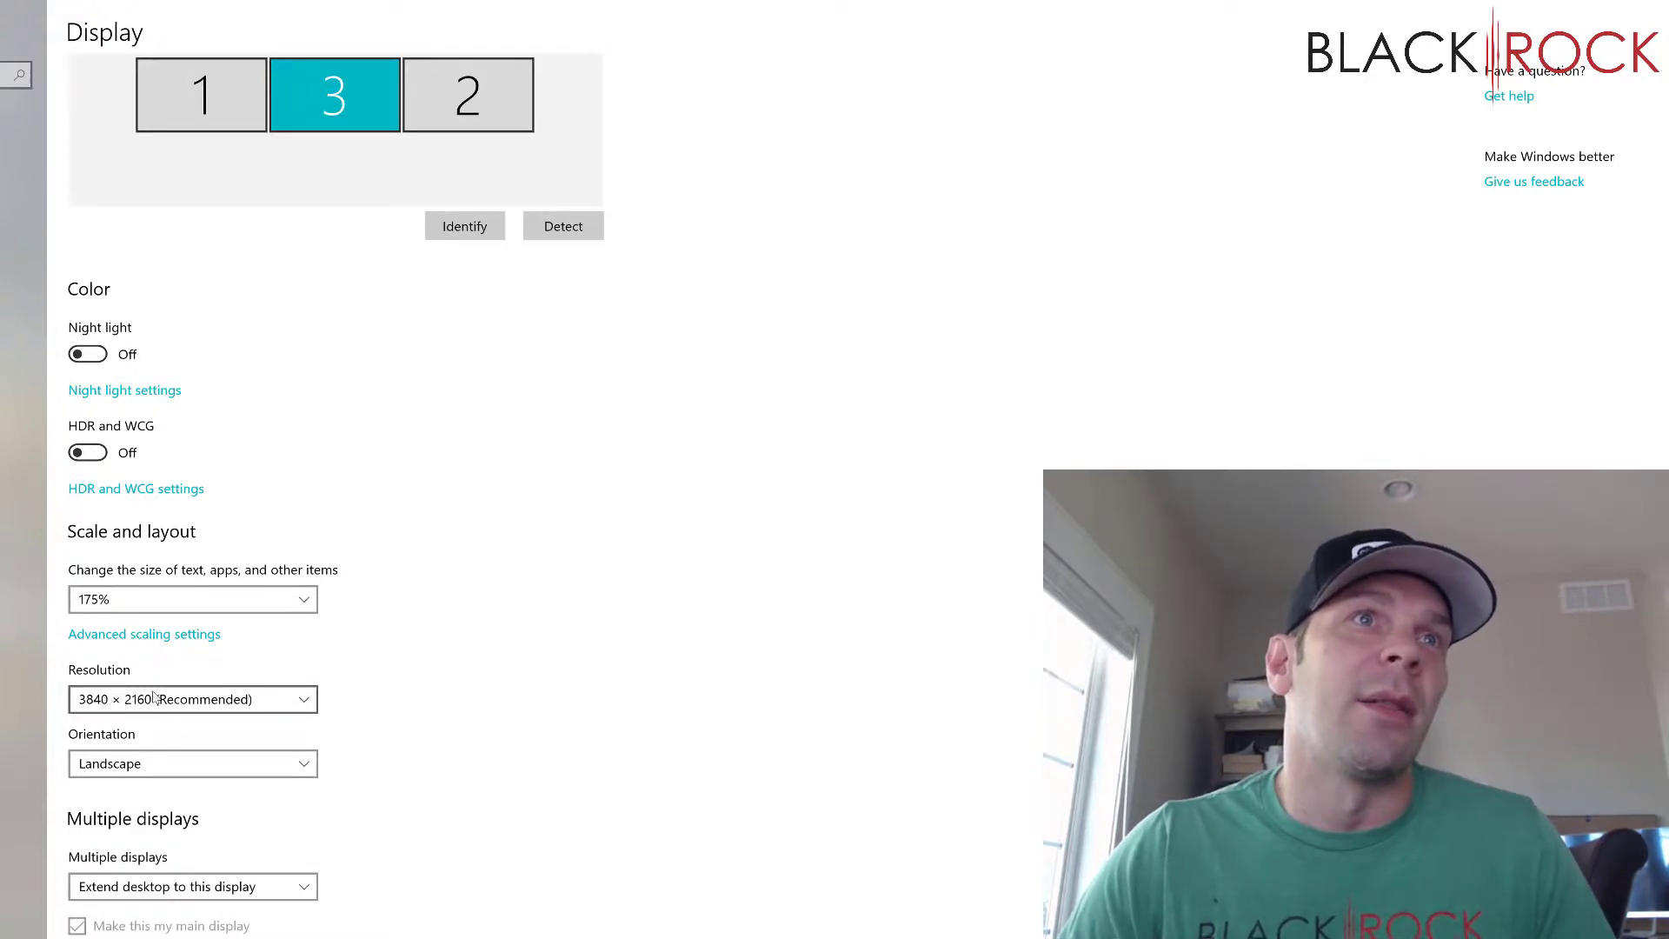
click(267, 702)
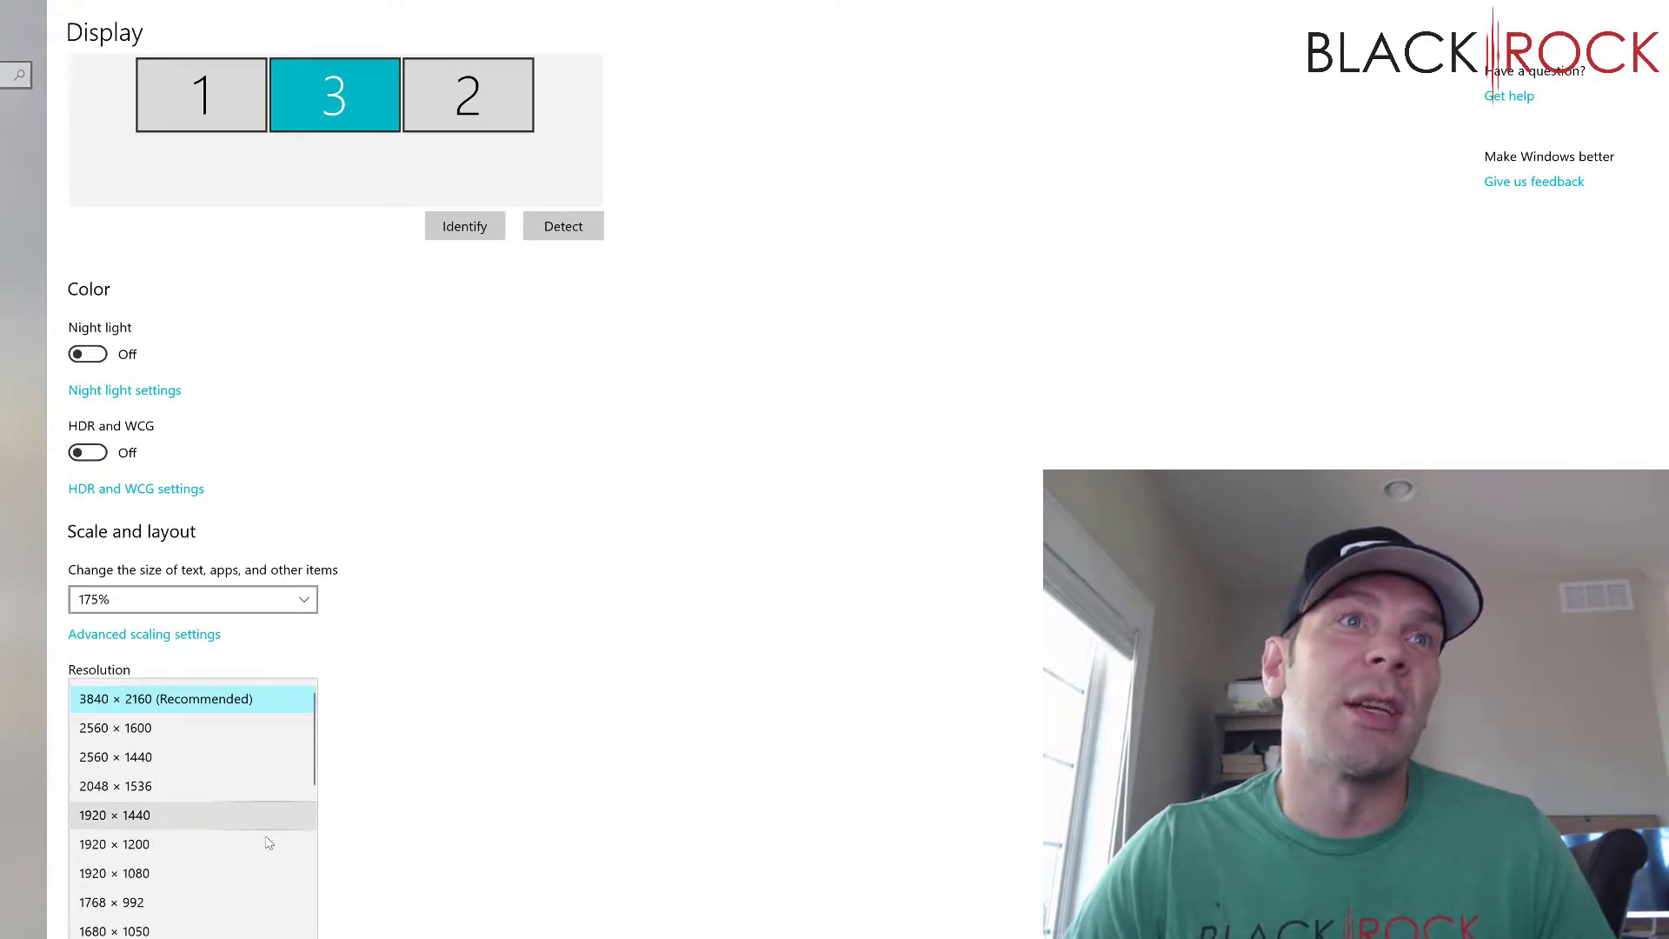
click(249, 883)
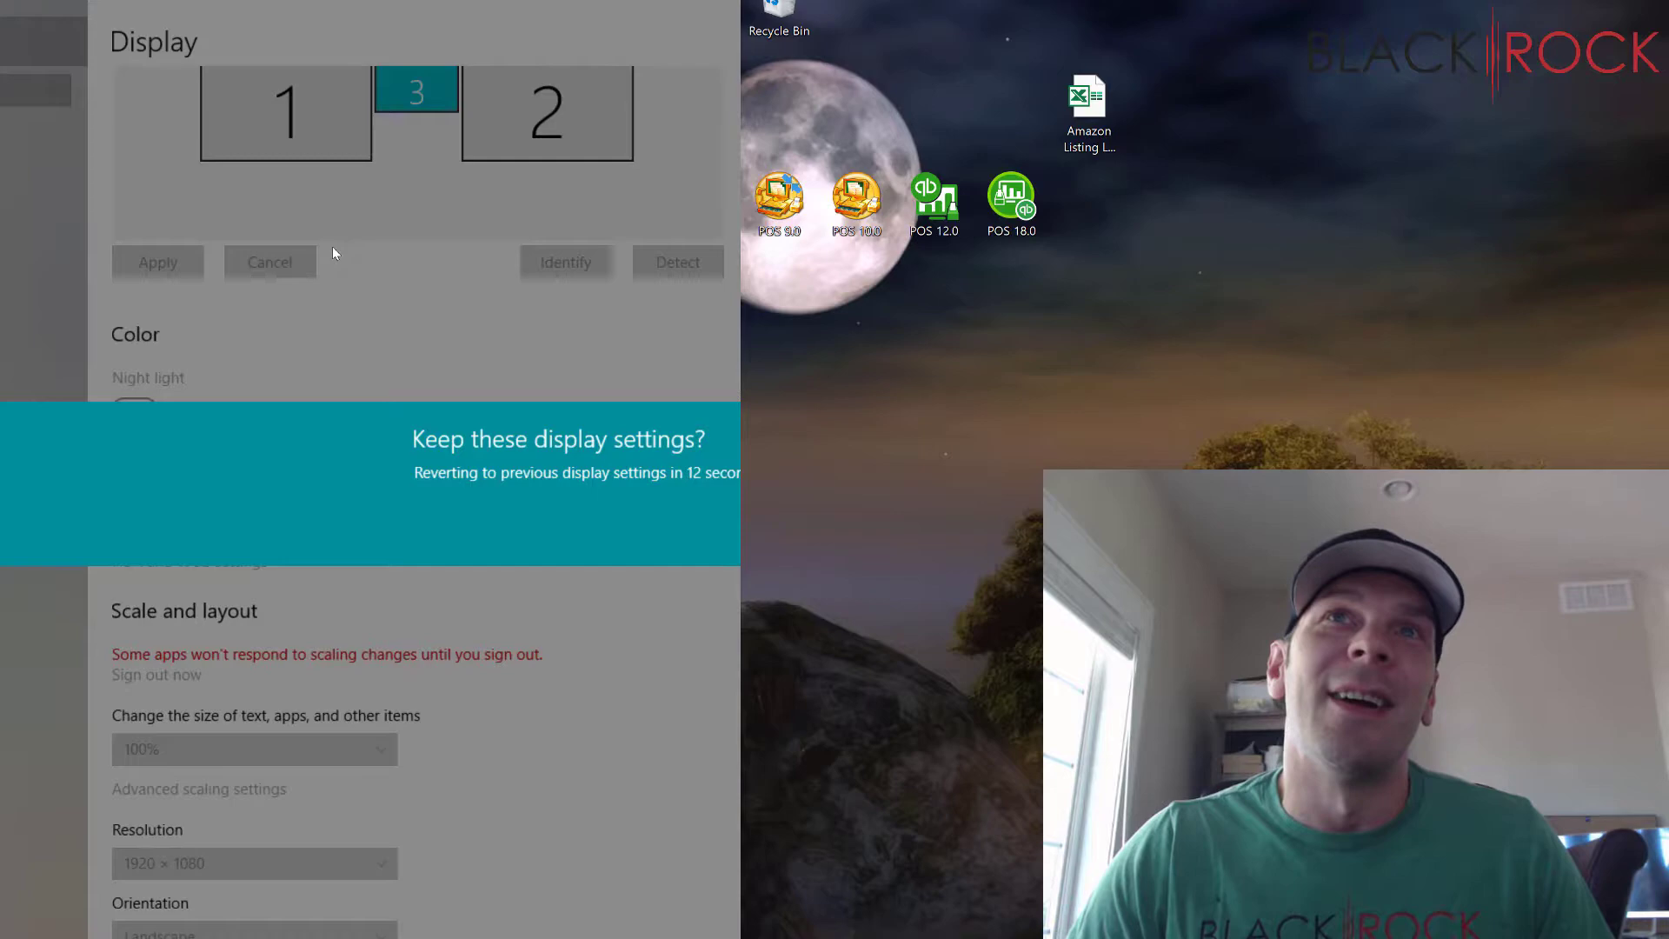
key(Return)
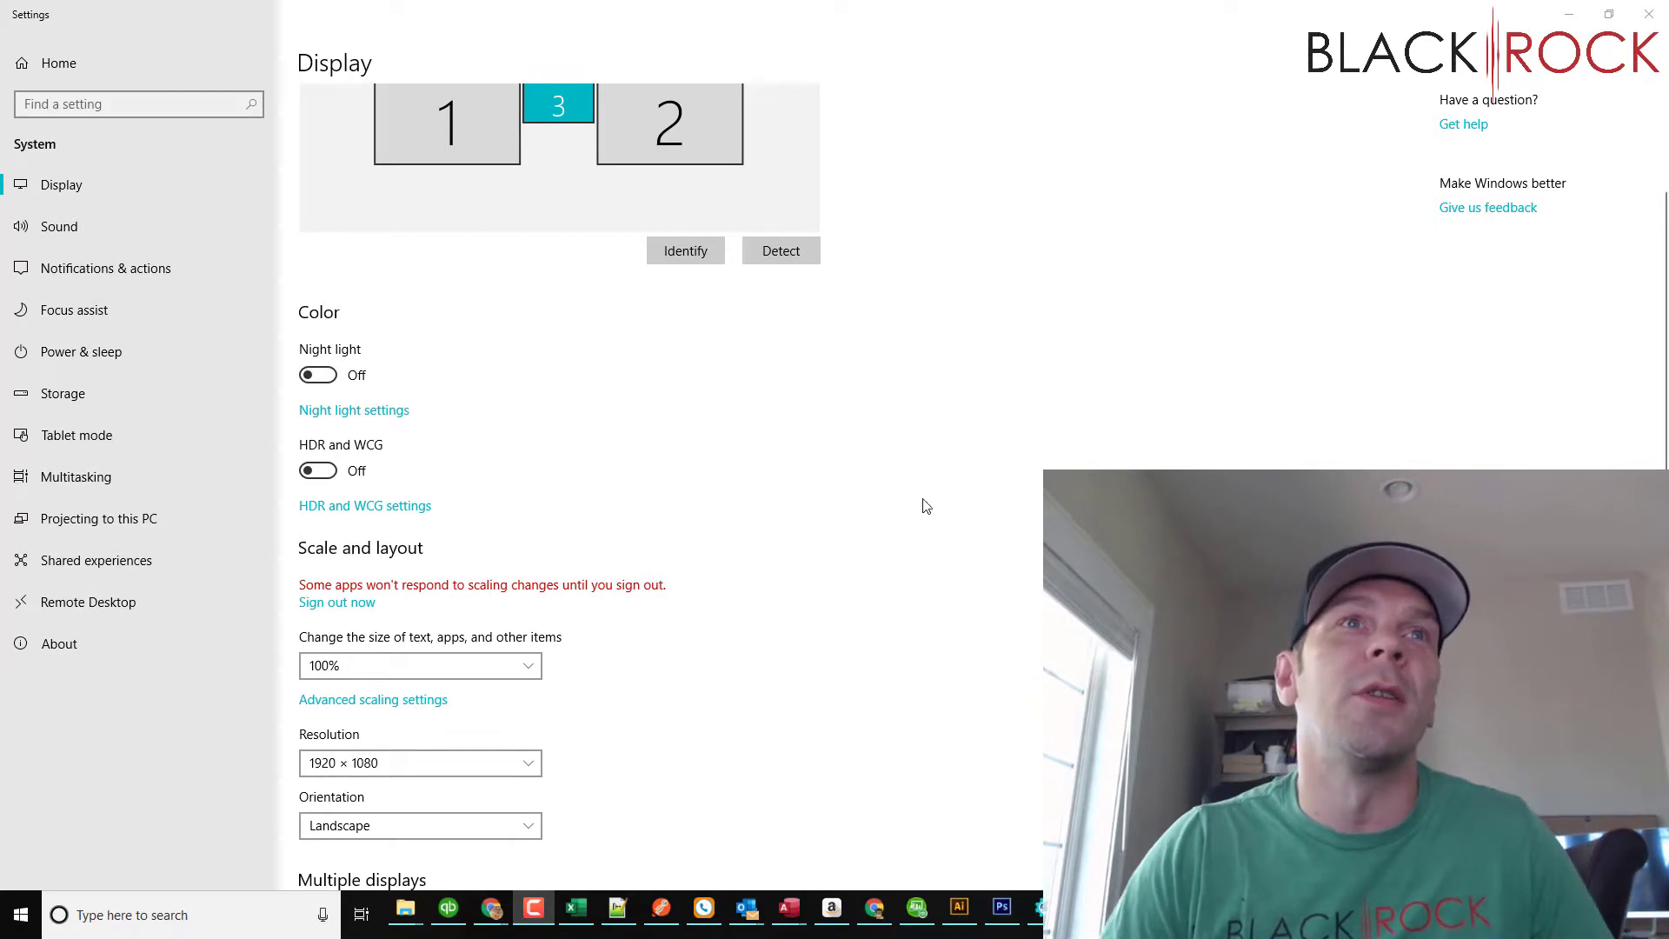
scroll(869, 552, down, 1)
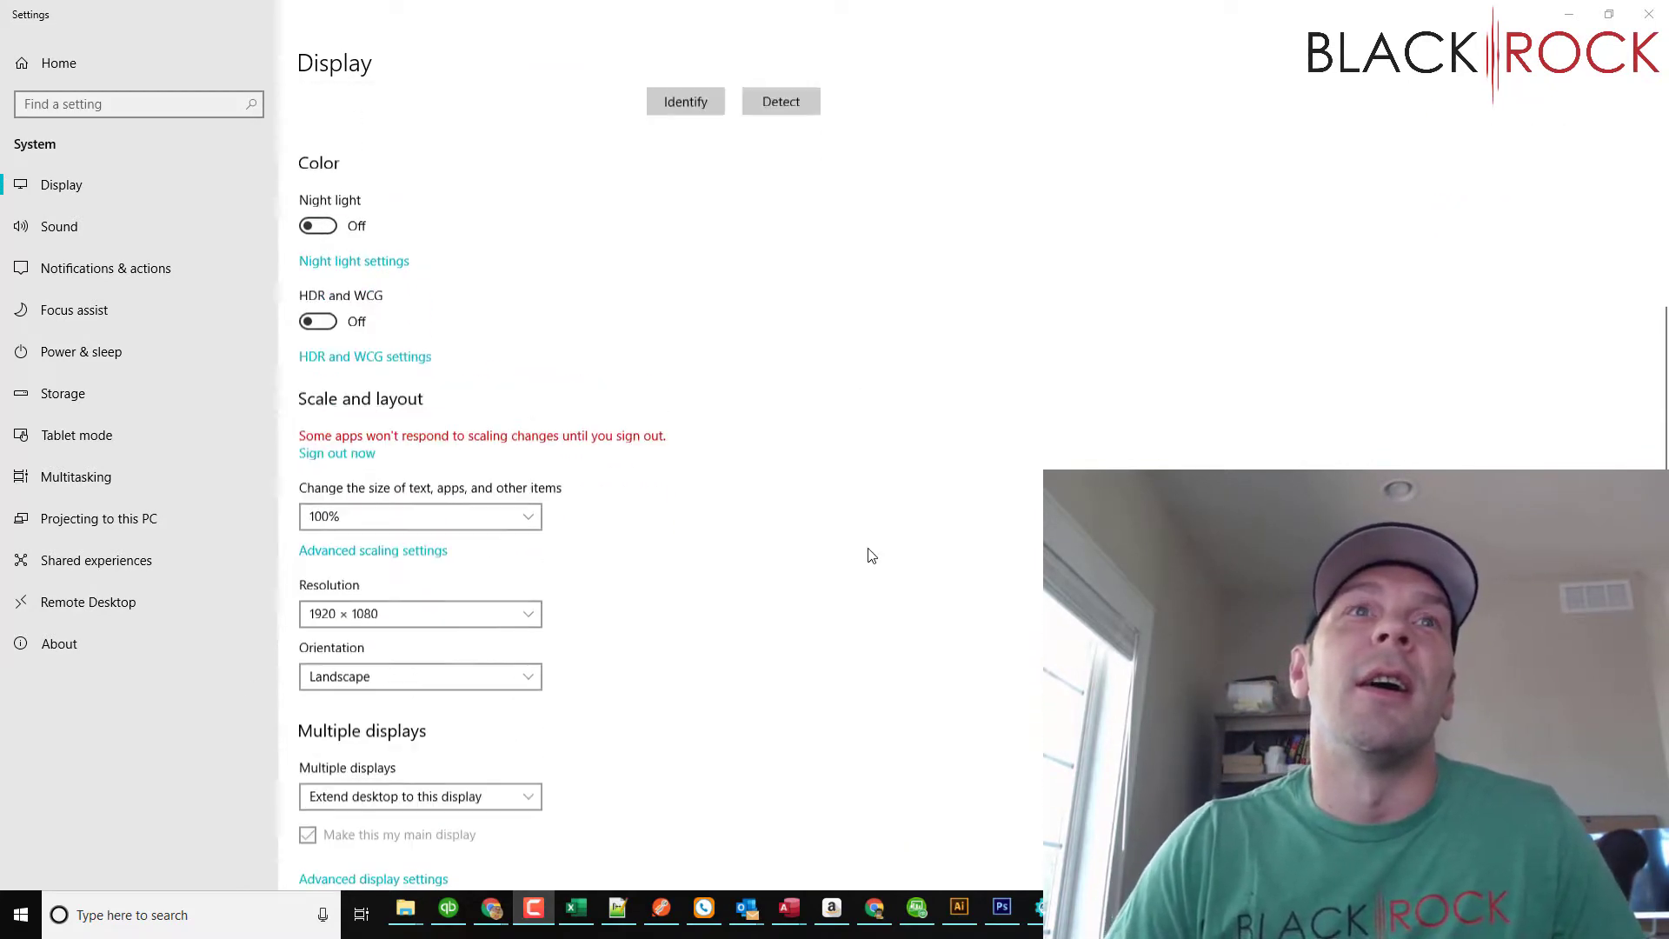
scroll(870, 556, up, 2)
scroll(872, 558, down, 3)
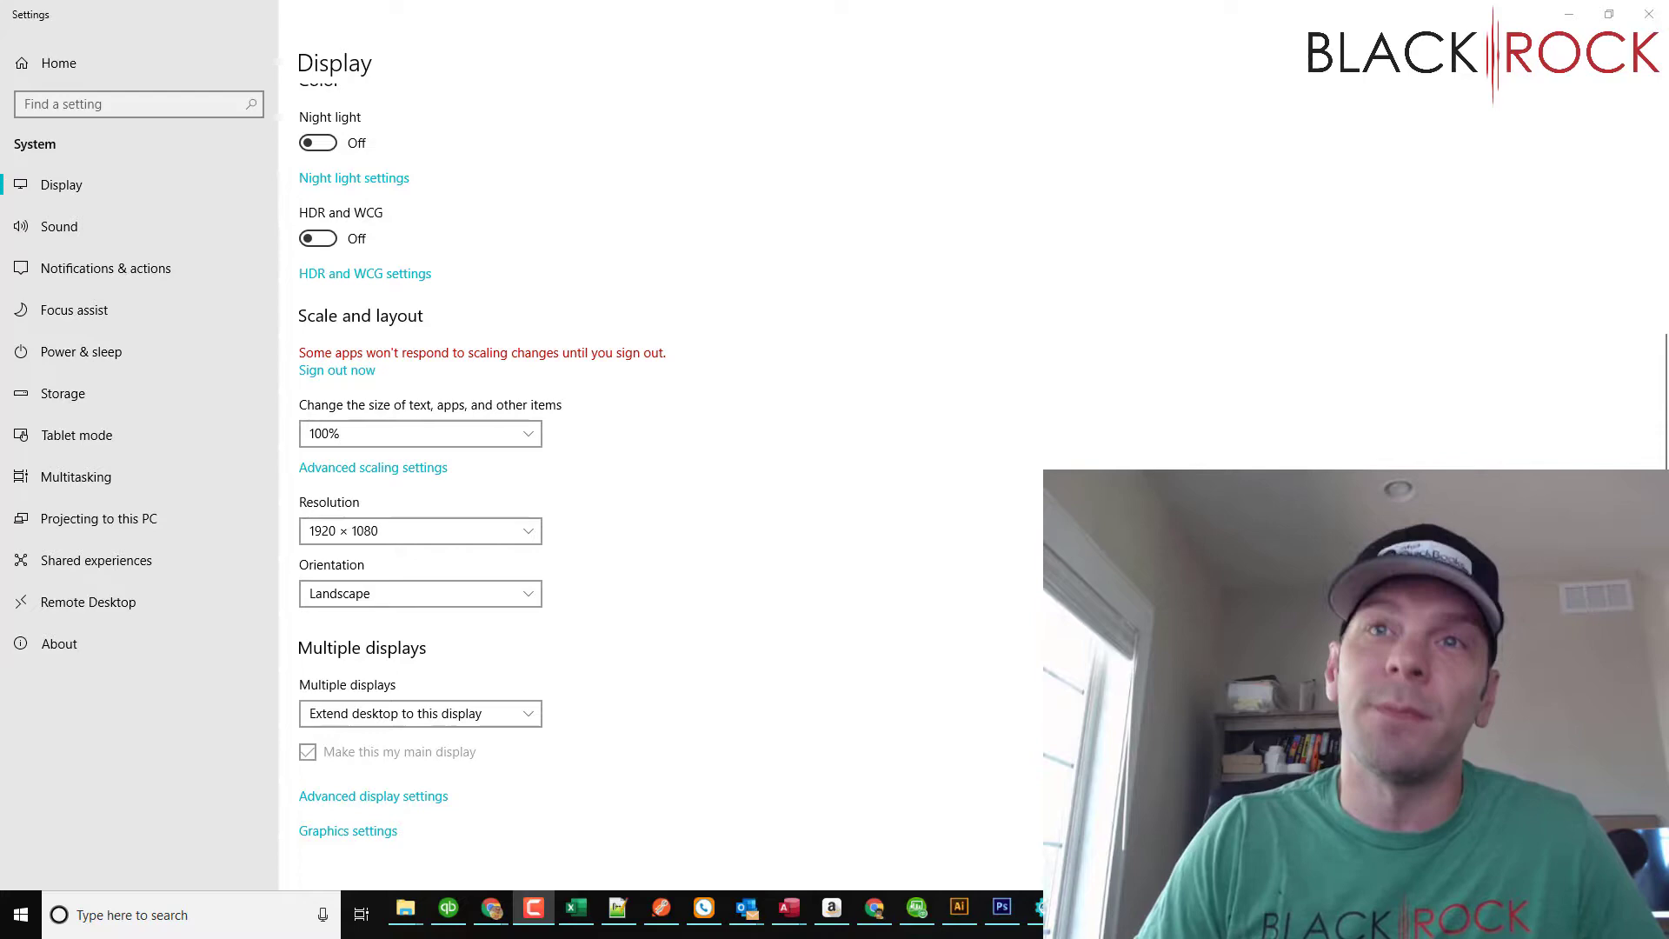
click(919, 909)
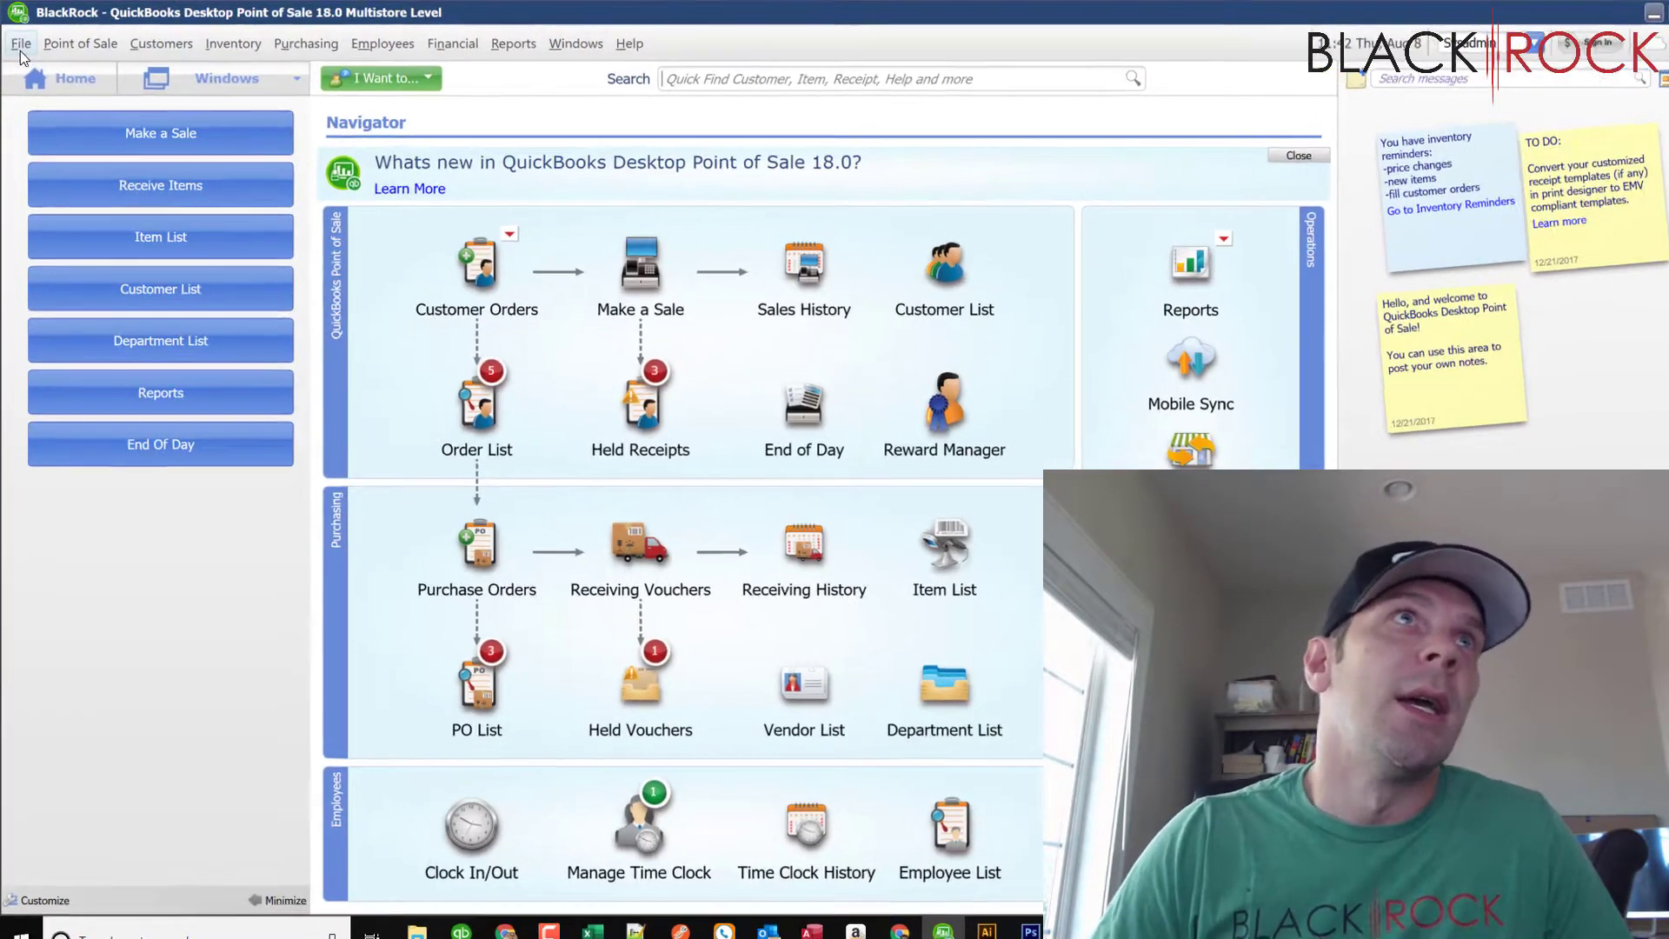
Reopen the Intuit Hang Tag inventory-tag template in Print Designer at the new resolution.
click(22, 47)
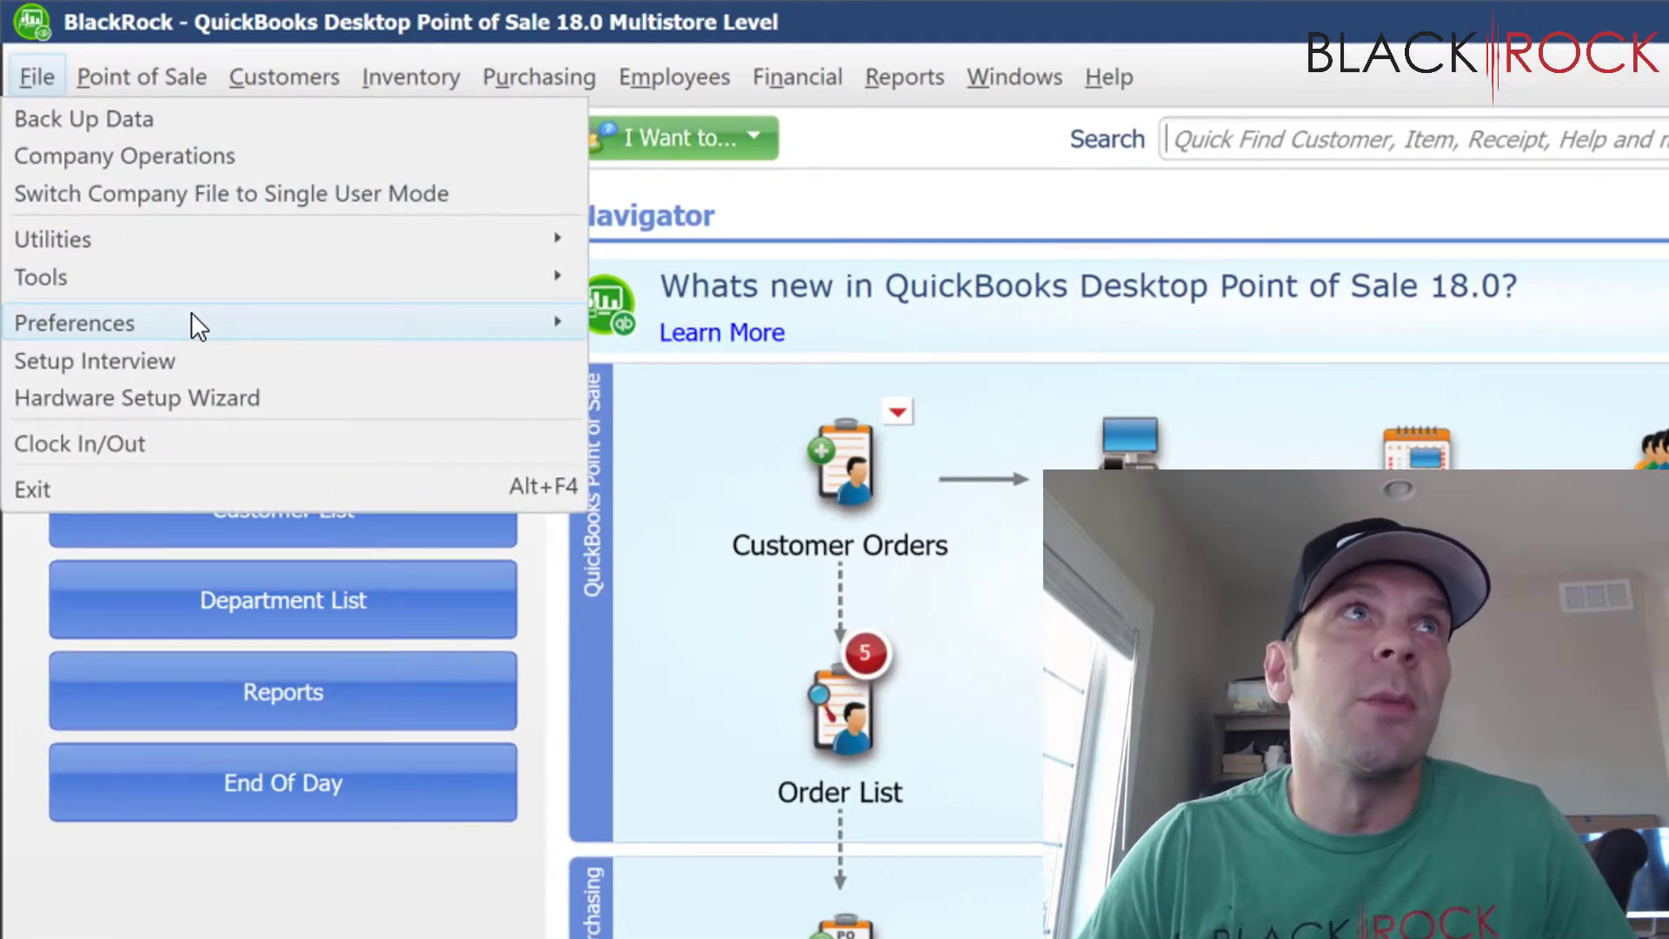
mouse_move(41, 277)
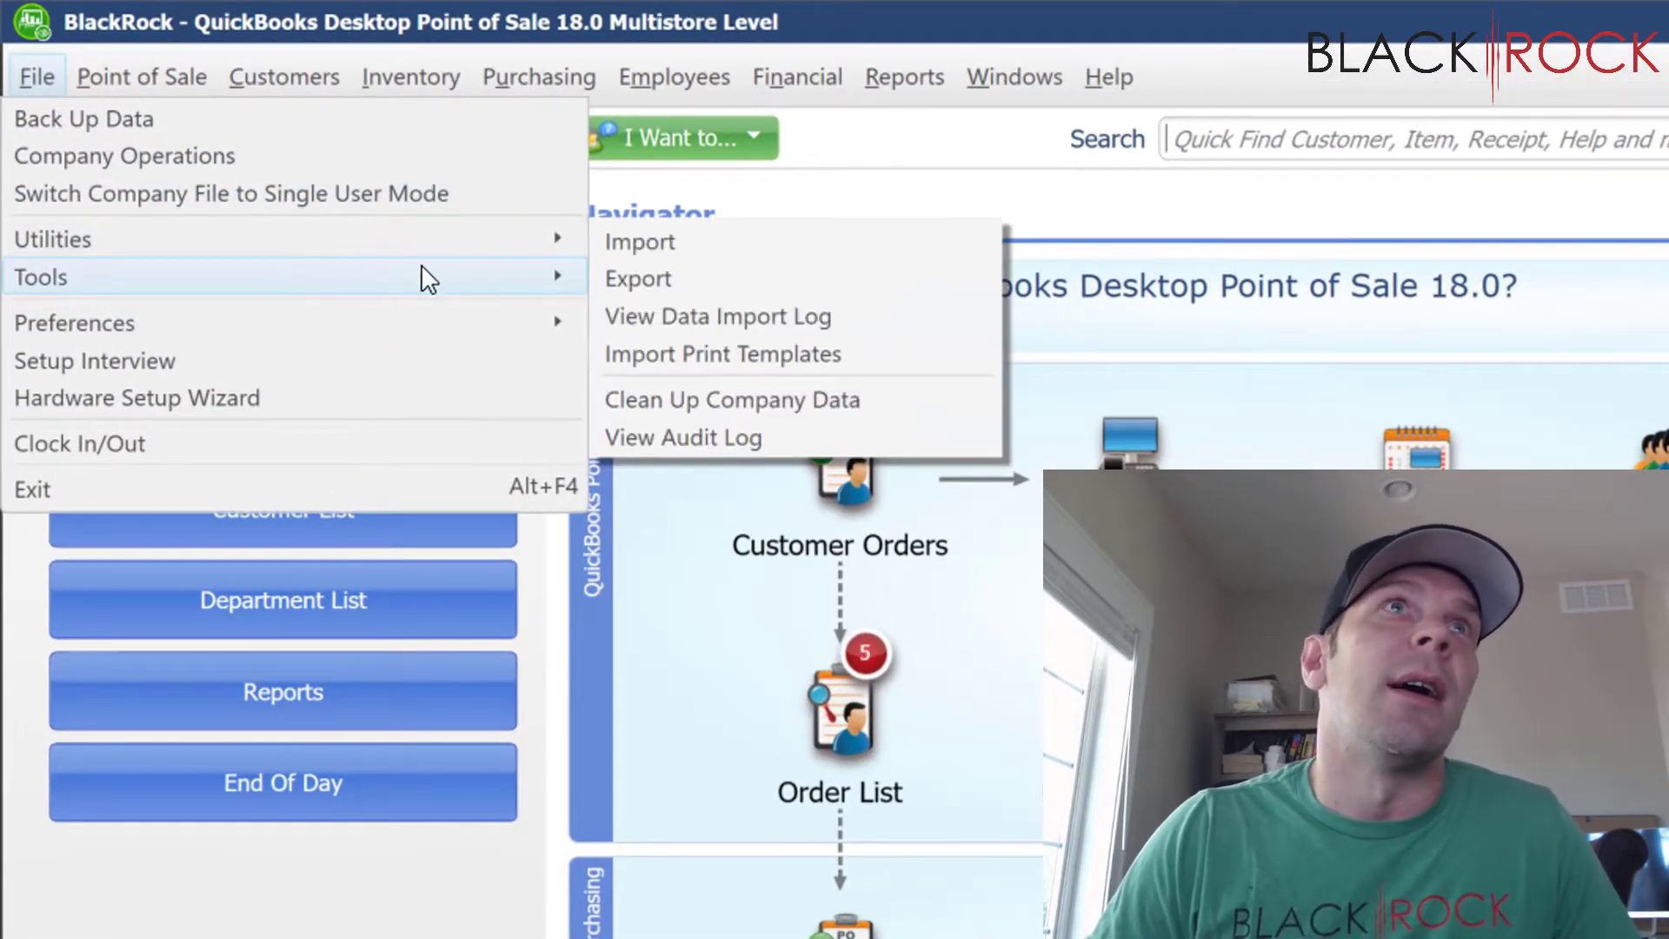
click(649, 278)
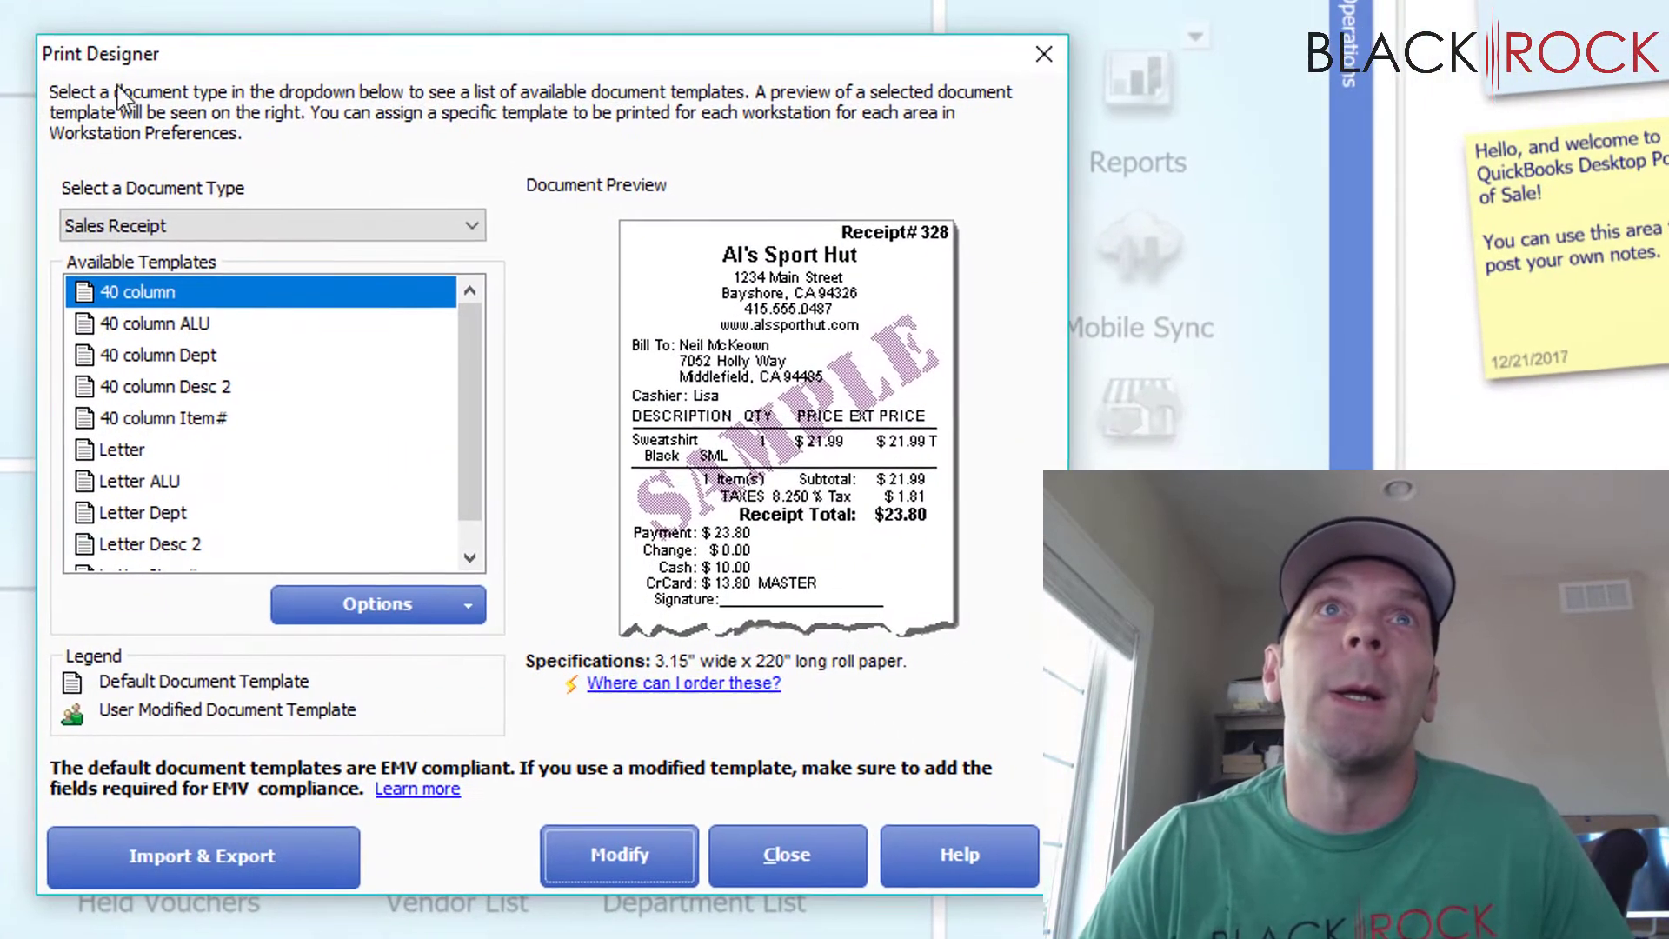
click(444, 222)
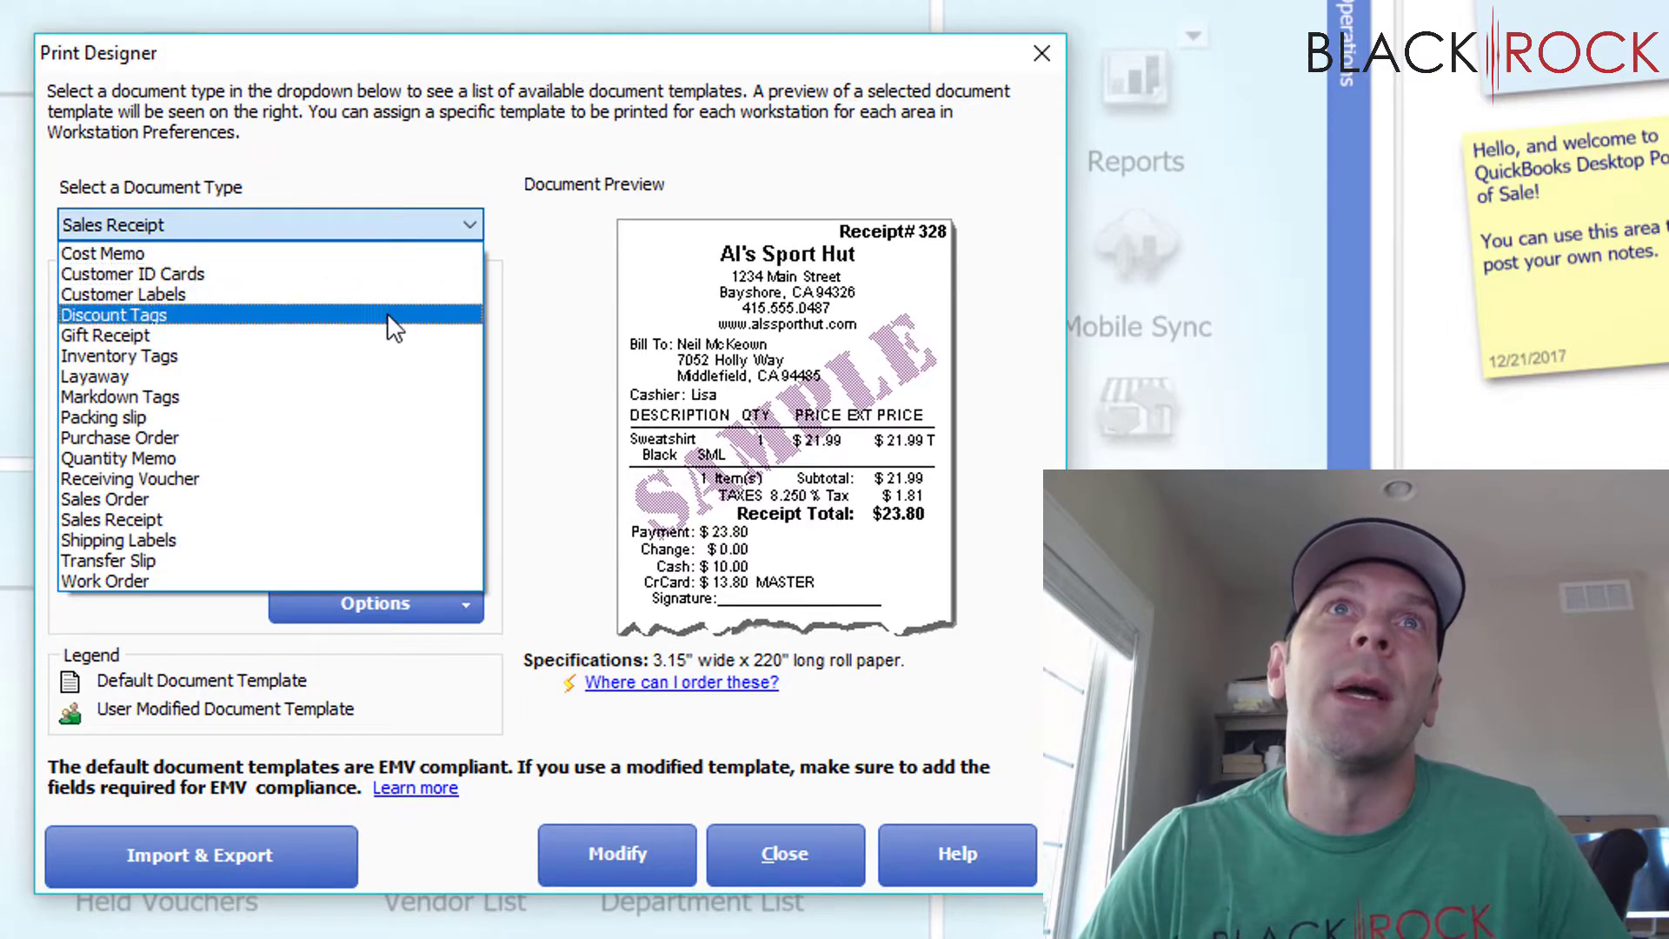
click(380, 358)
drag(459, 519, 471, 479)
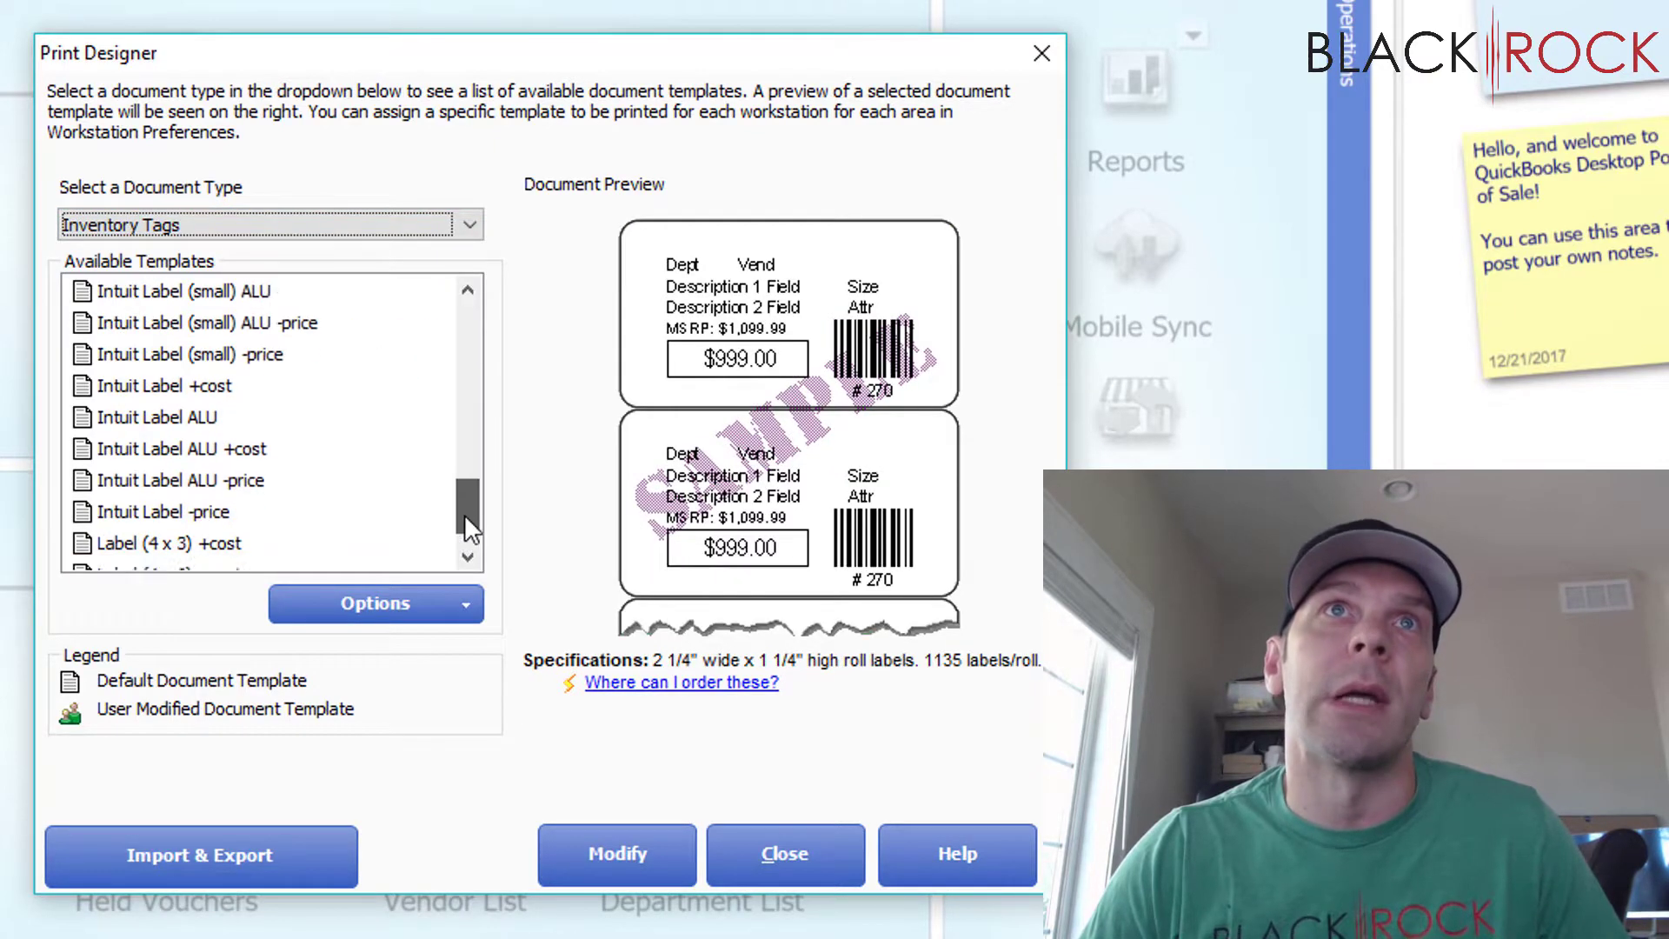
scroll(300, 404, up, 3)
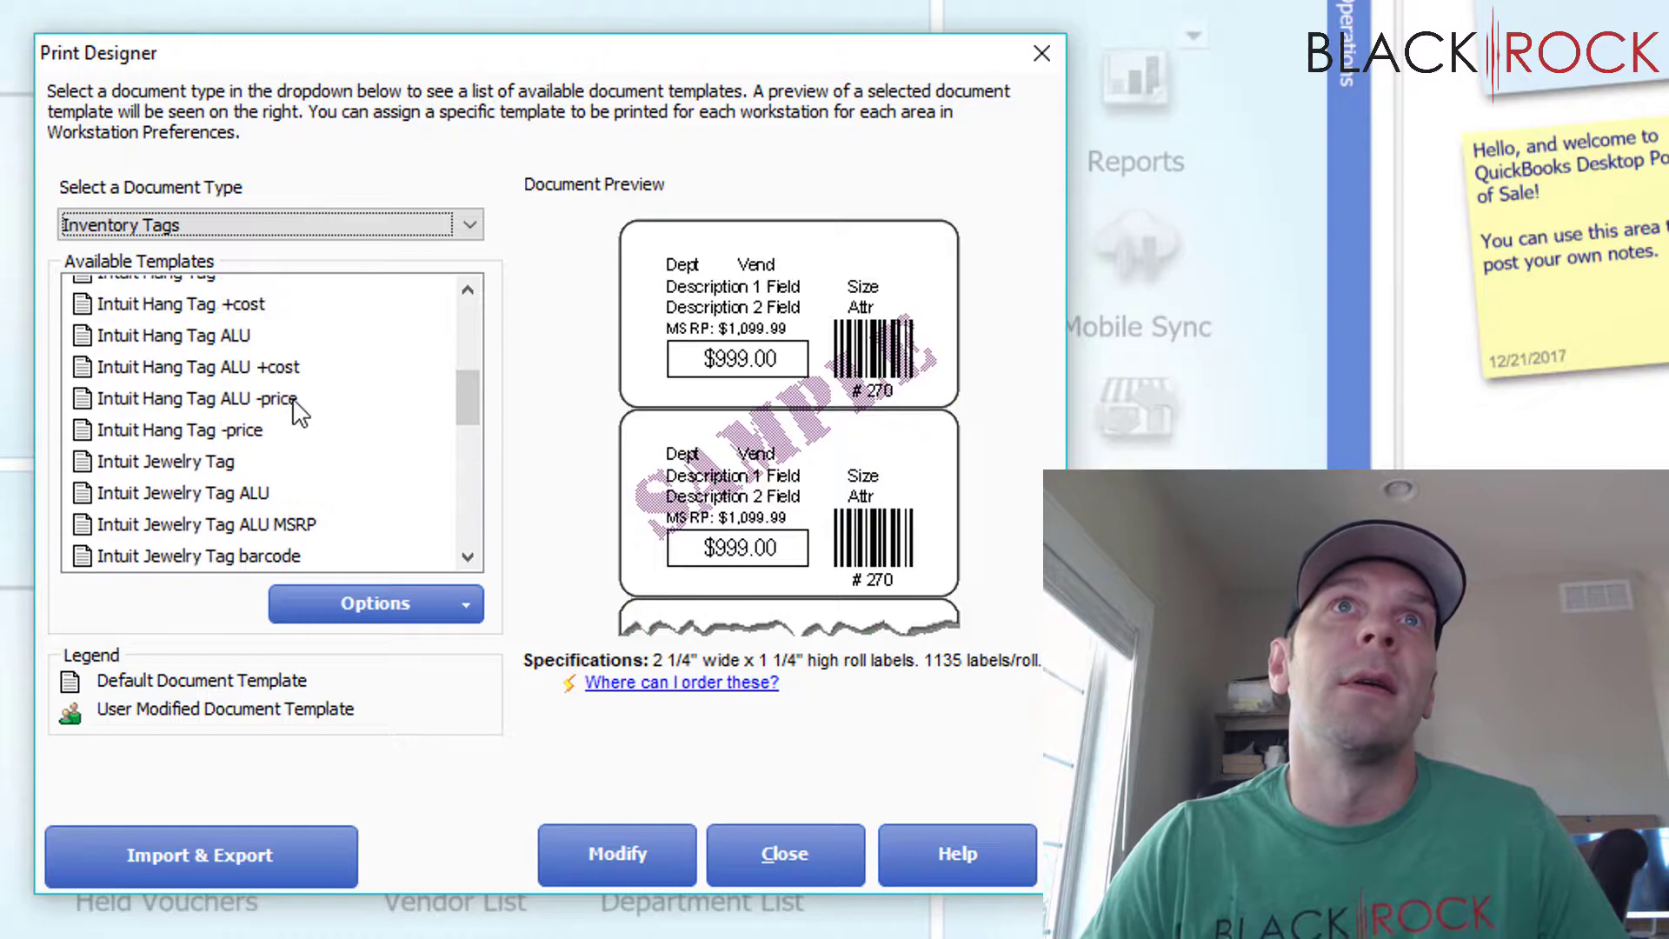
scroll(297, 412, up, 5)
scroll(297, 414, down, 1)
click(235, 480)
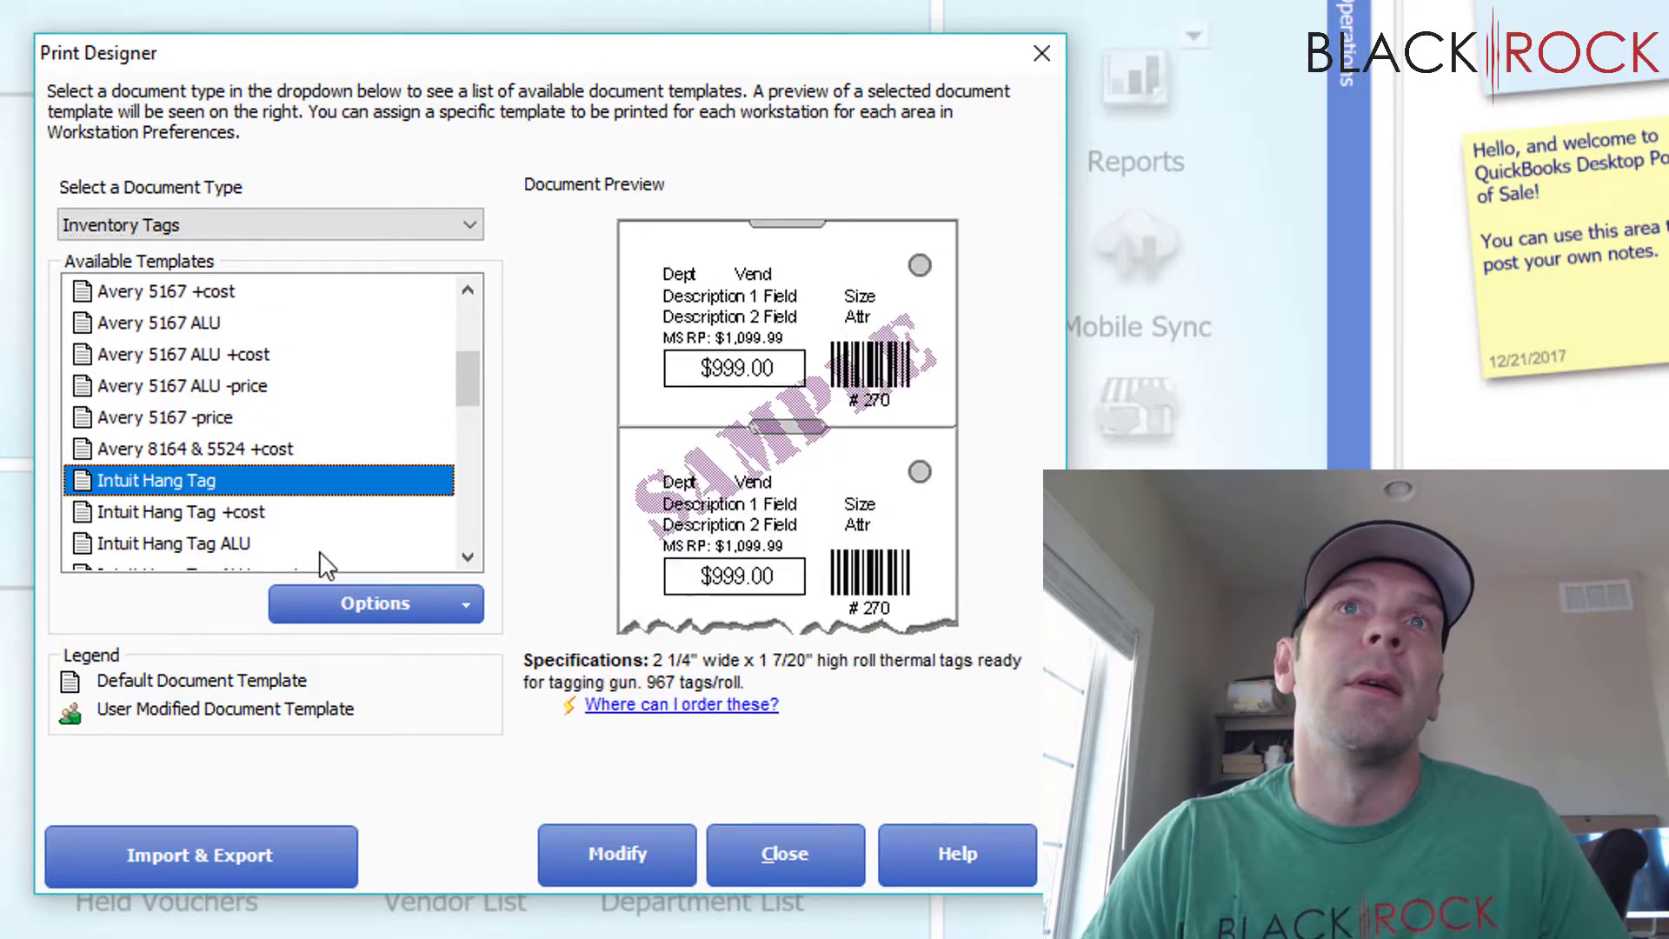
click(623, 854)
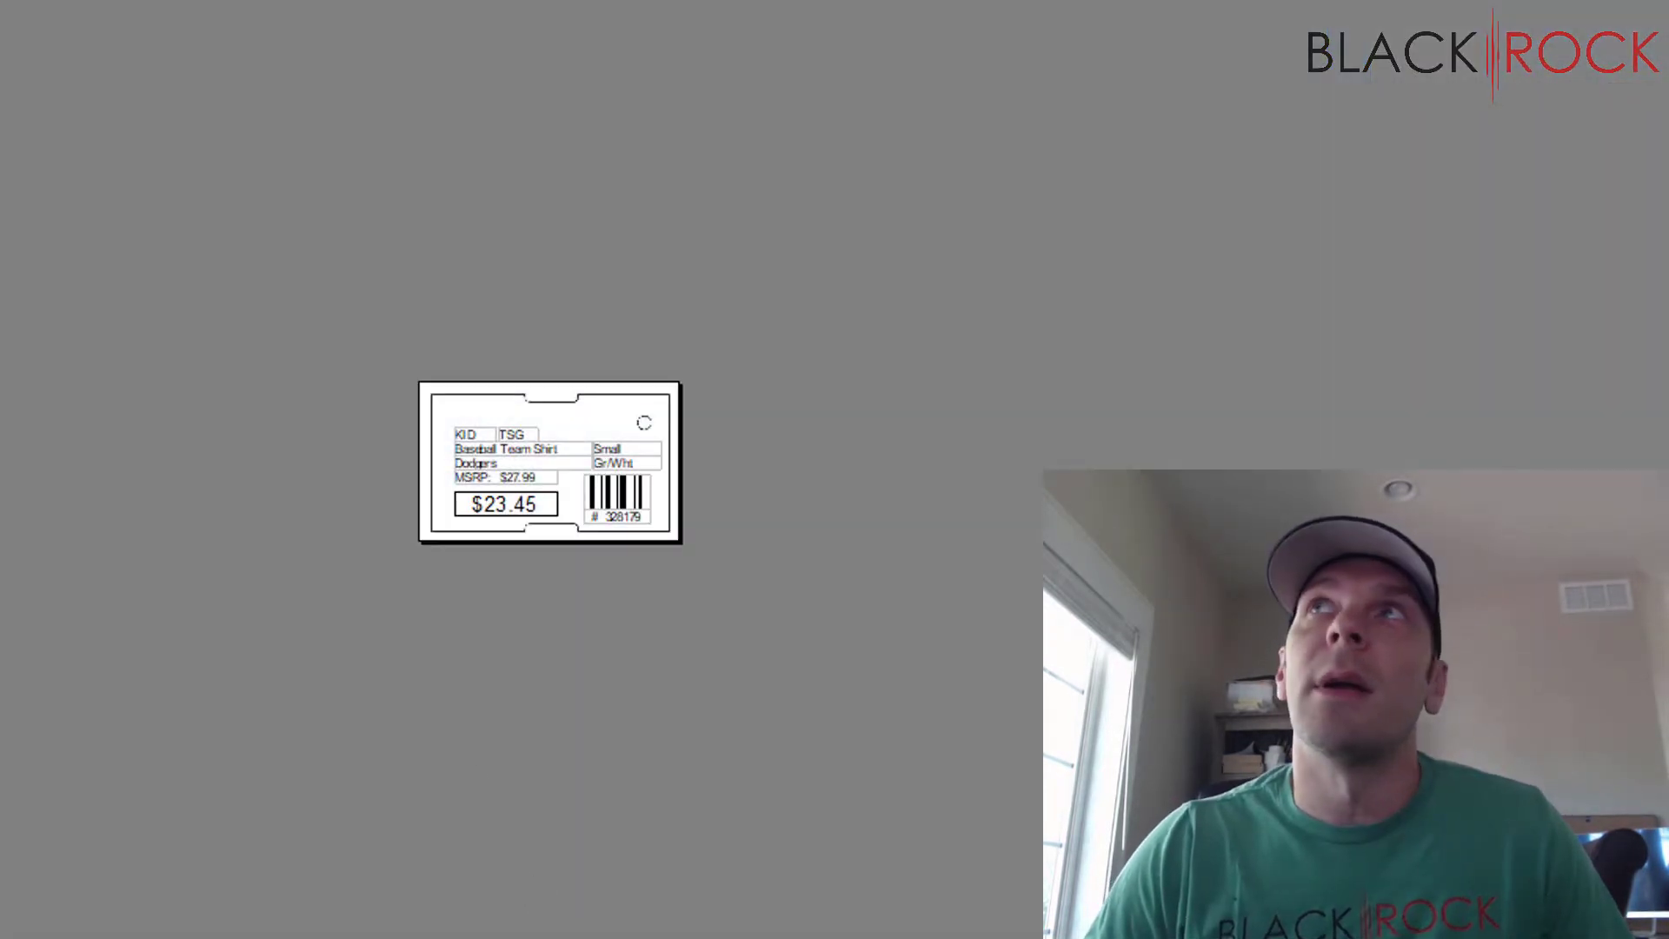